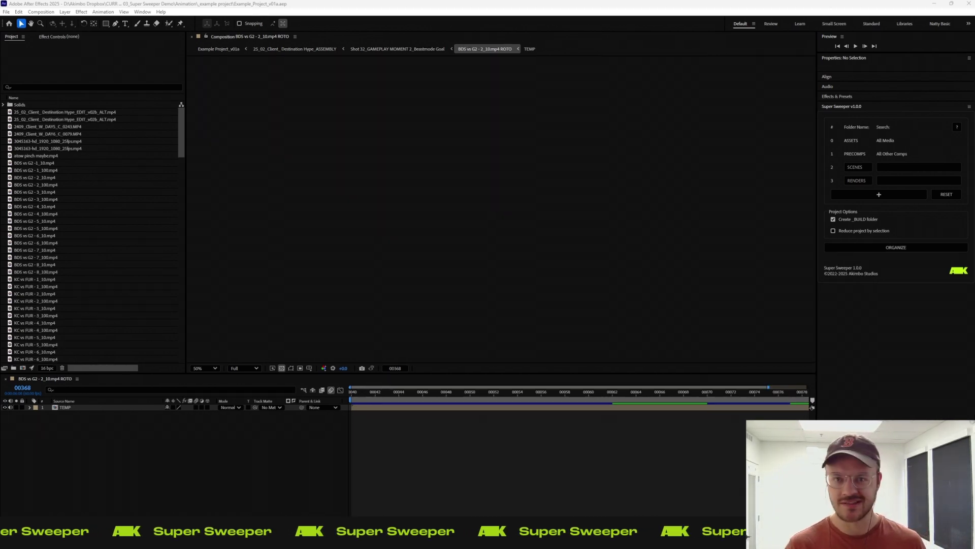
Step: Review the cluttered Project panel, then run Super Sweeper's ORGANIZE on the whole project
drag(181, 139, 169, 340)
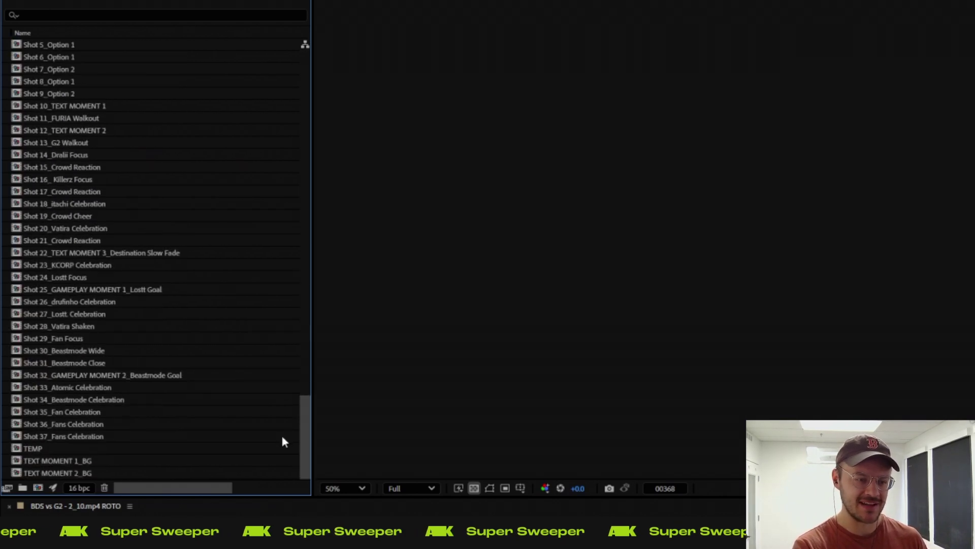
drag(305, 438, 338, 74)
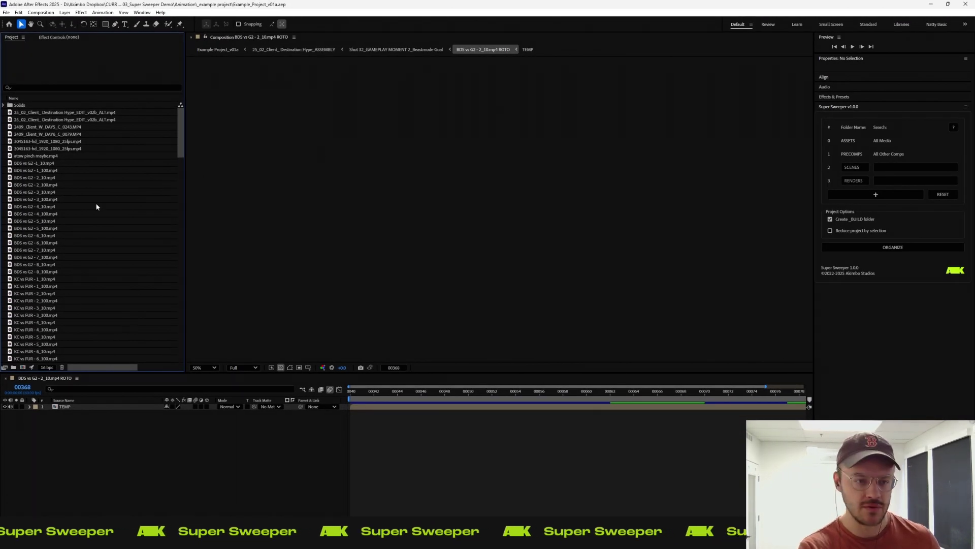
scroll(97, 206, down, 15)
scroll(97, 206, up, 15)
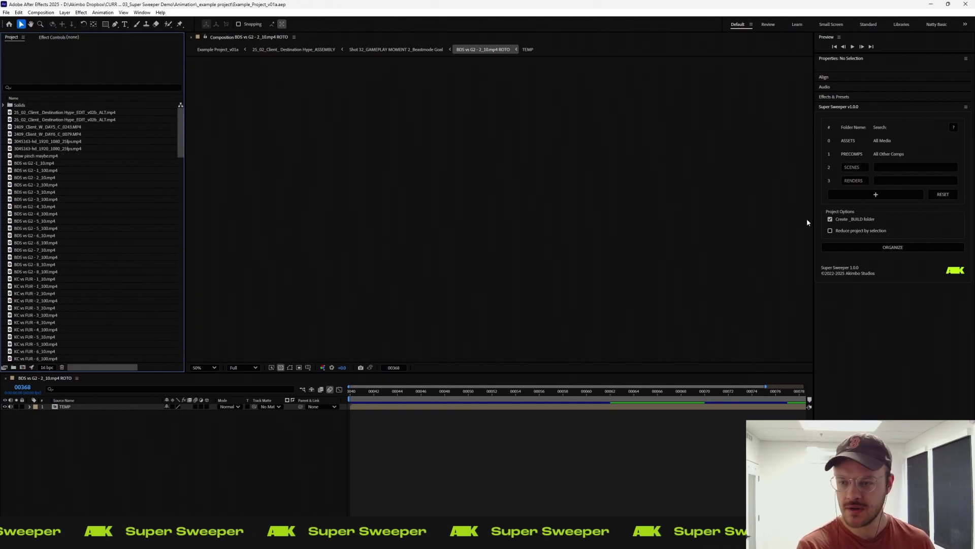
click(893, 248)
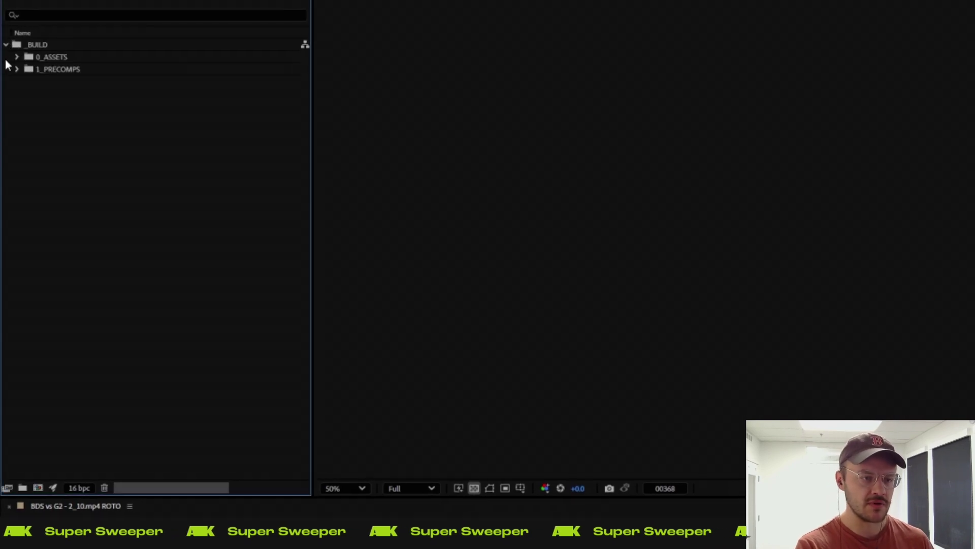
Step: Expand 0_ASSETS to check the AUDIO/WAV files and the PSB and PSD PROJECT FILES
click(18, 56)
click(29, 70)
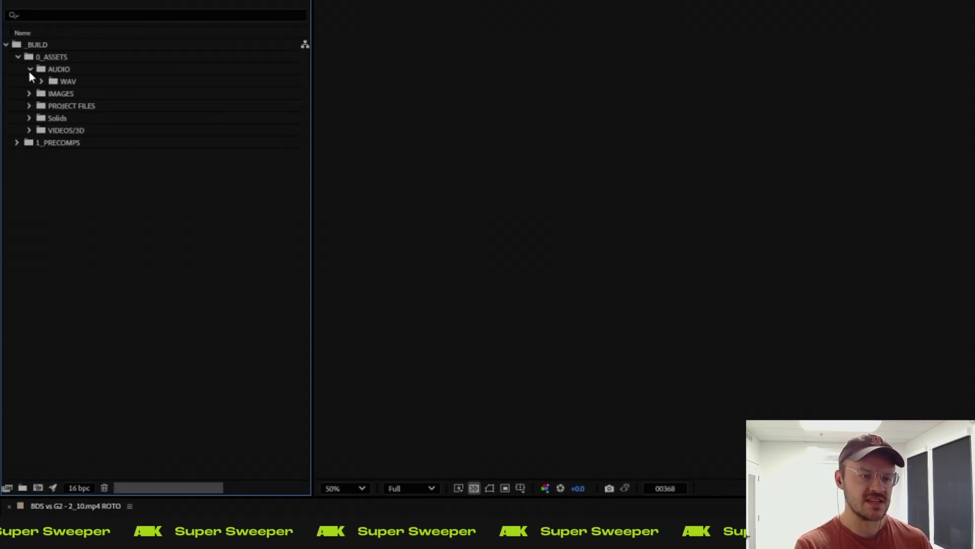
click(41, 82)
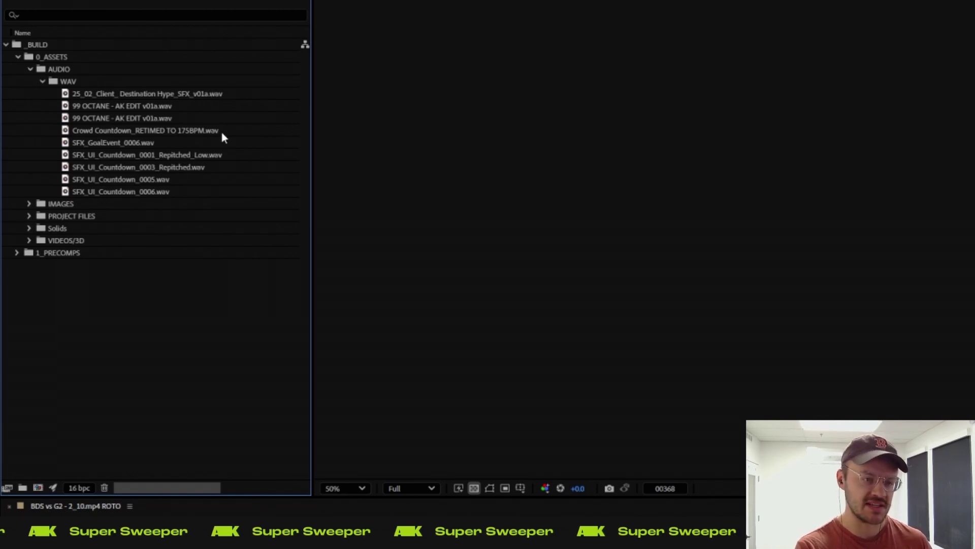
click(41, 81)
click(30, 69)
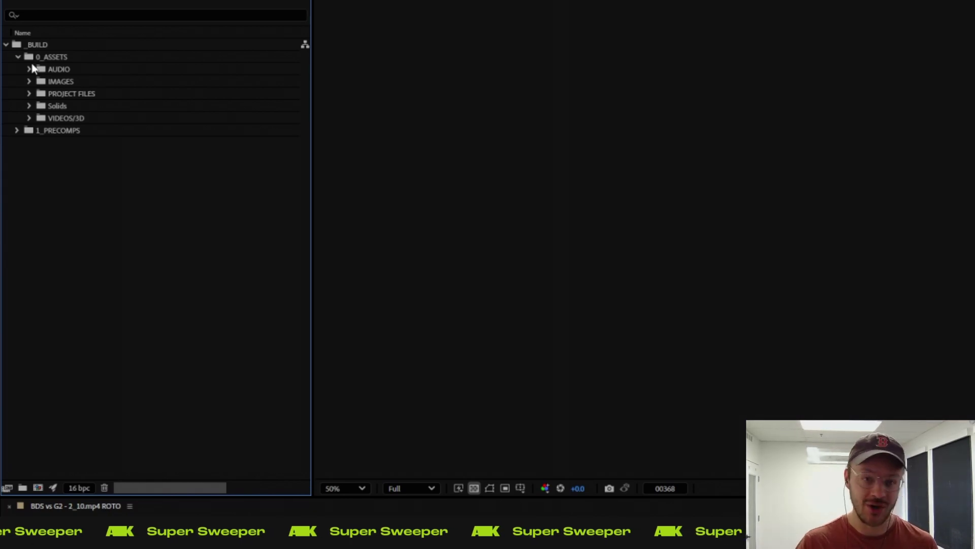
click(29, 94)
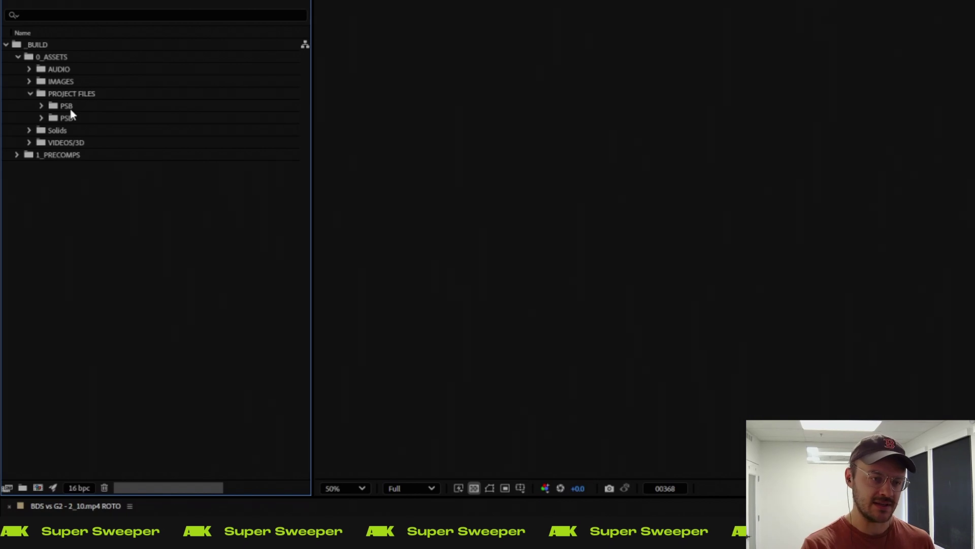
Step: Browse the VIDEOS/3D MOV and PNG subfolders, then list the comps in 1_PRECOMPS
click(29, 143)
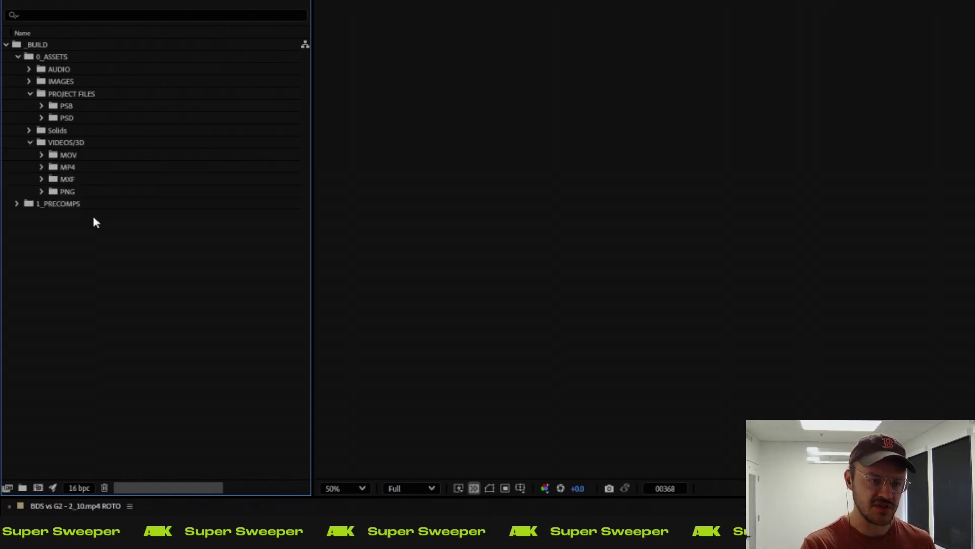
click(73, 159)
key(Down)
key(Down)
key(Down)
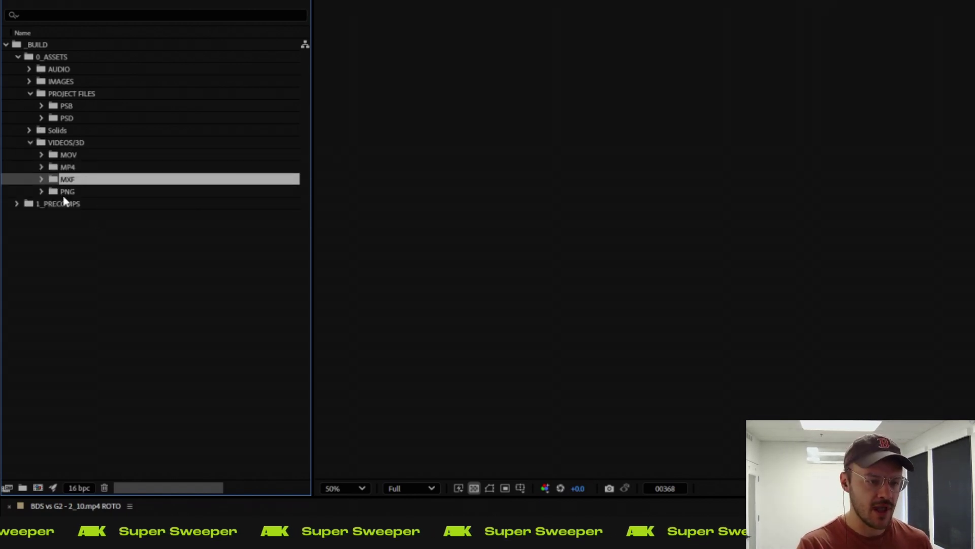
key(Right)
click(85, 204)
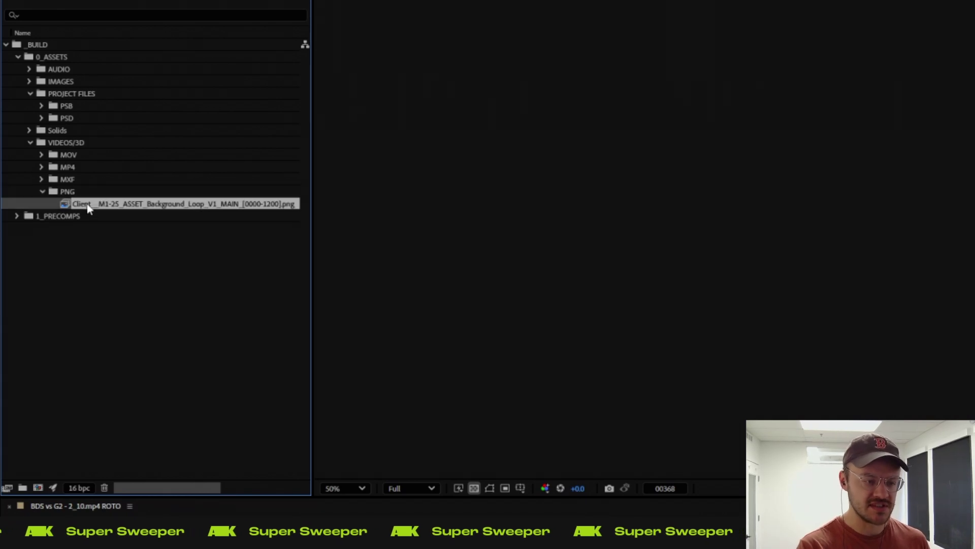
click(29, 142)
scroll(156, 325, down, 15)
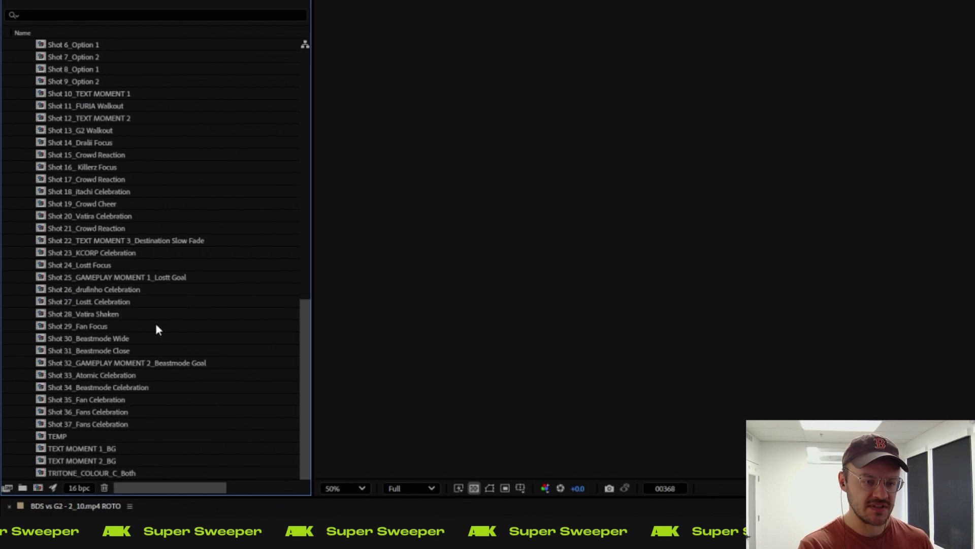
scroll(156, 328, up, 10)
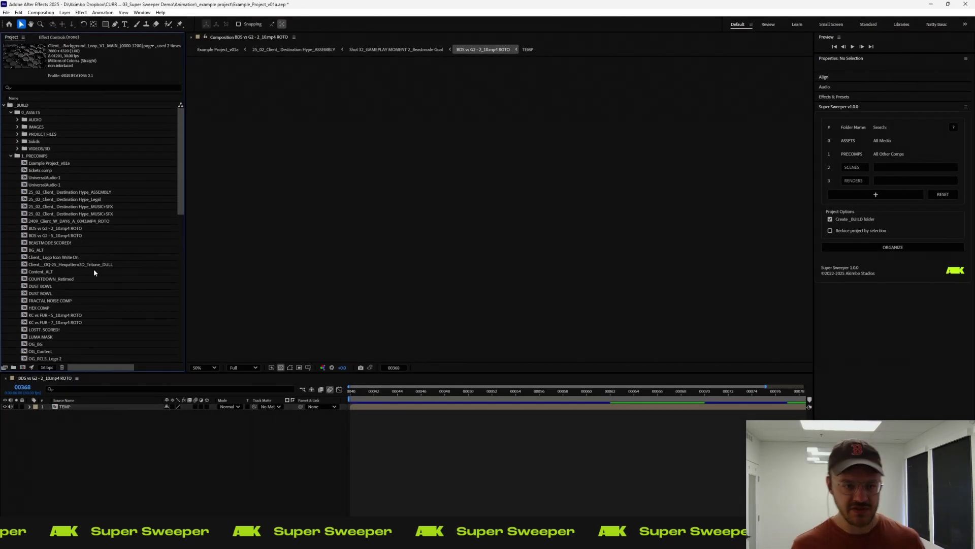
Step: Undo the sweep, widen the panel to show comment columns, and select Example Project_v01a and _EDIT_HERE
key(ctrl+z)
drag(182, 139, 185, 298)
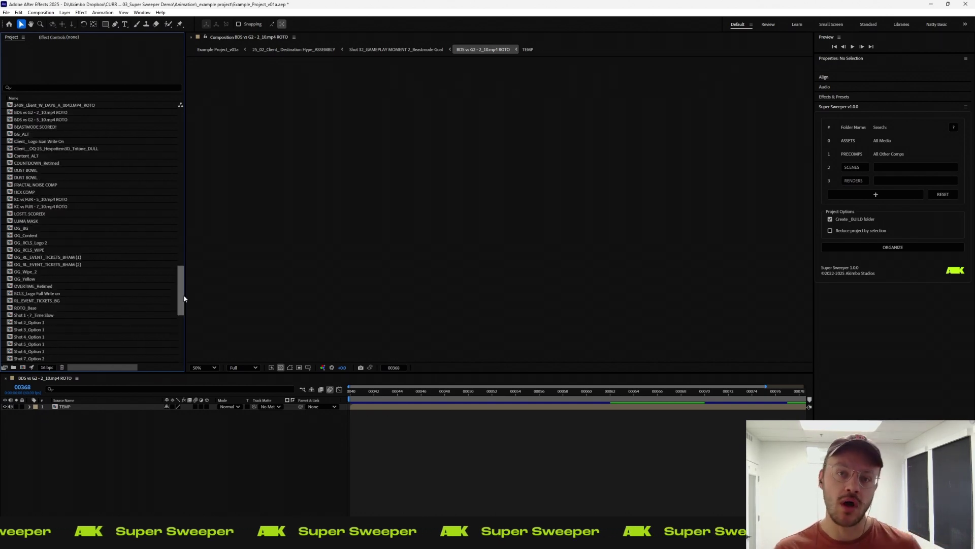
drag(184, 299, 188, 209)
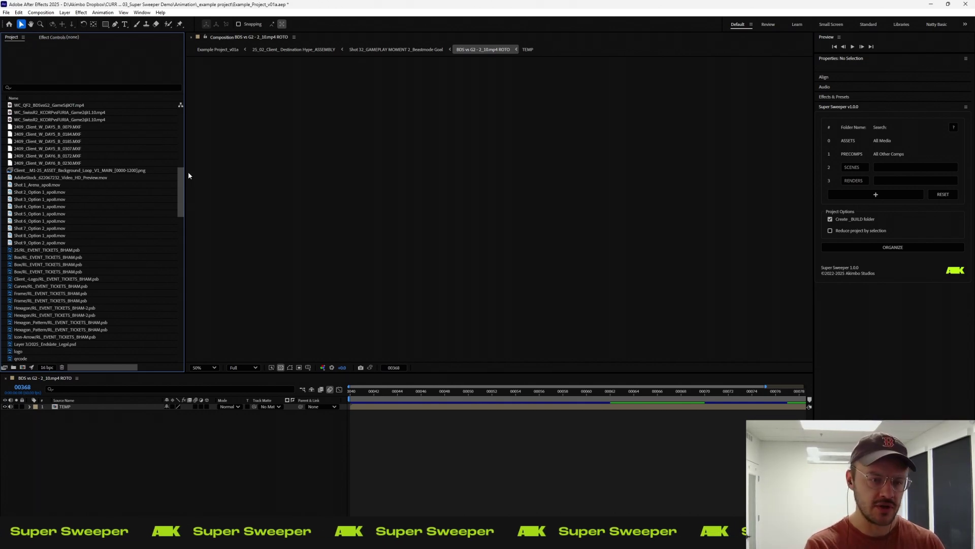
drag(182, 187, 184, 263)
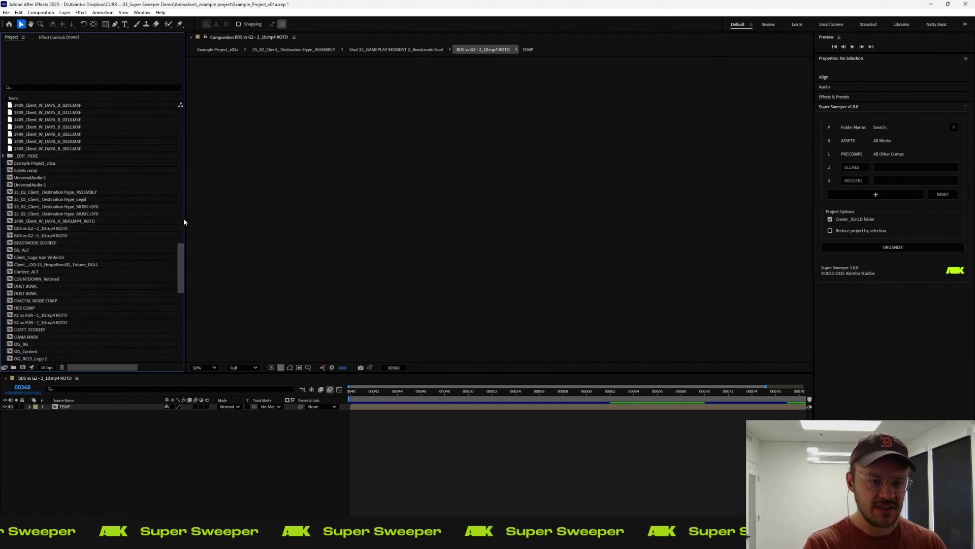
drag(184, 222, 255, 226)
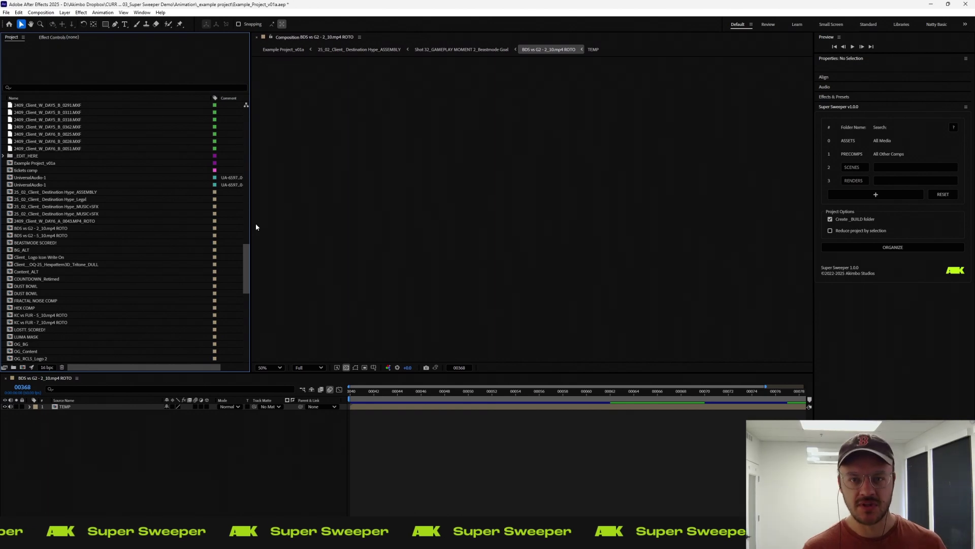
click(87, 163)
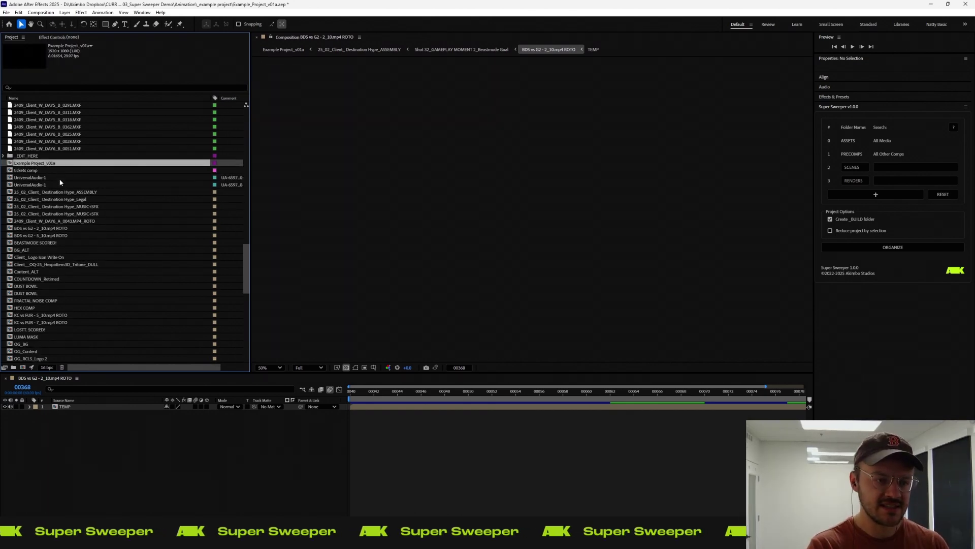
shift+click(28, 156)
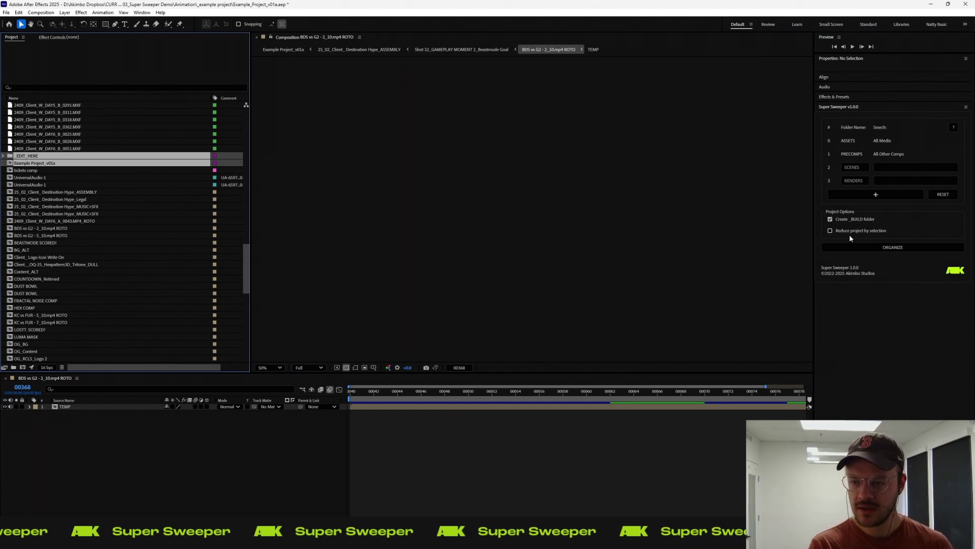
Step: Run ORGANIZE with the two items selected, confirm Sweep Complete, and inspect _EDIT_HERE's AUDIO folder
click(876, 247)
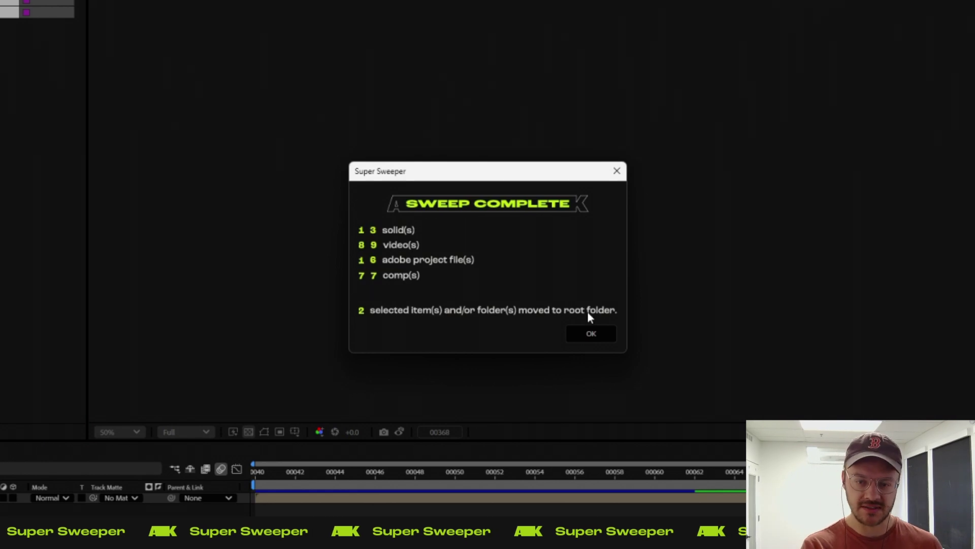
click(591, 334)
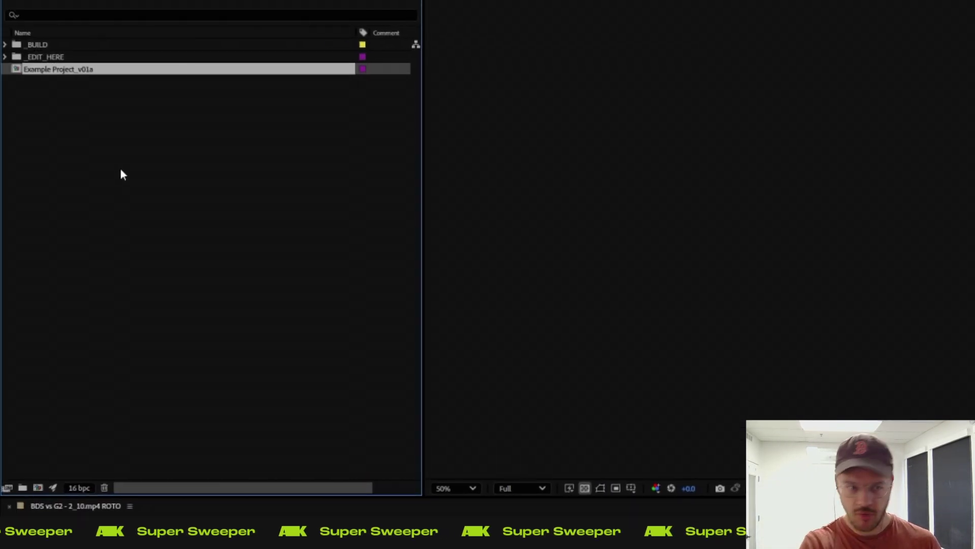
click(4, 57)
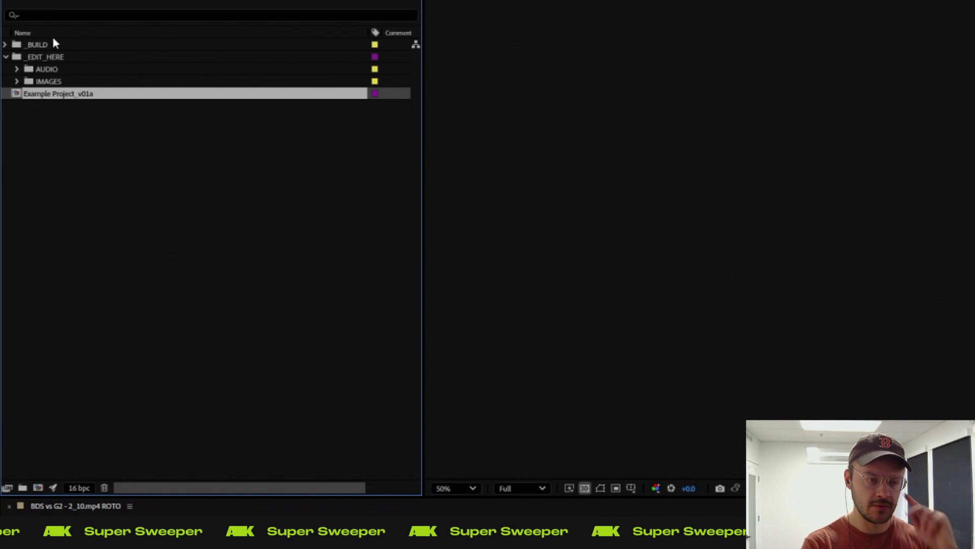
click(19, 69)
click(20, 72)
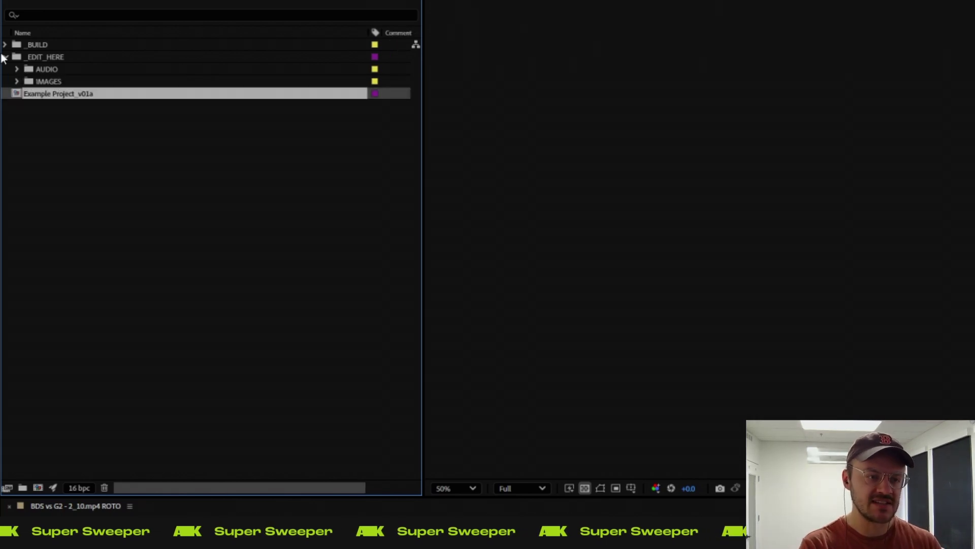
click(5, 56)
click(85, 111)
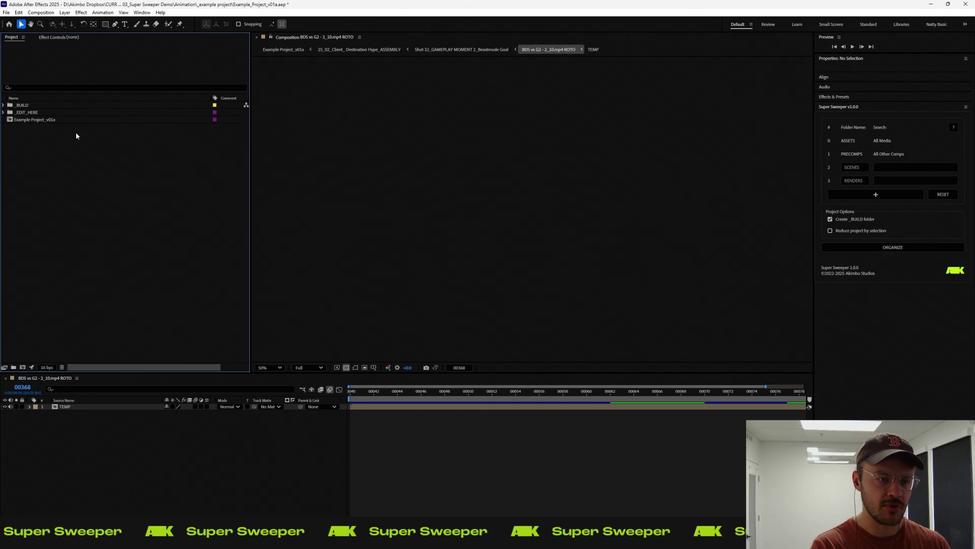
Step: Select _EDIT_HERE and Example Project_v01a, enable Reduce project by selection, and run ORGANIZE
drag(76, 135, 32, 112)
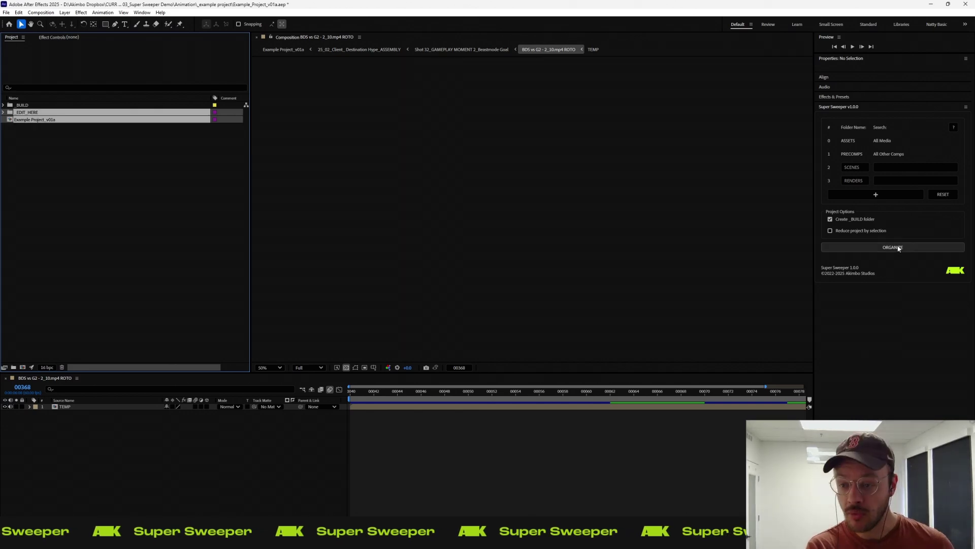
click(842, 231)
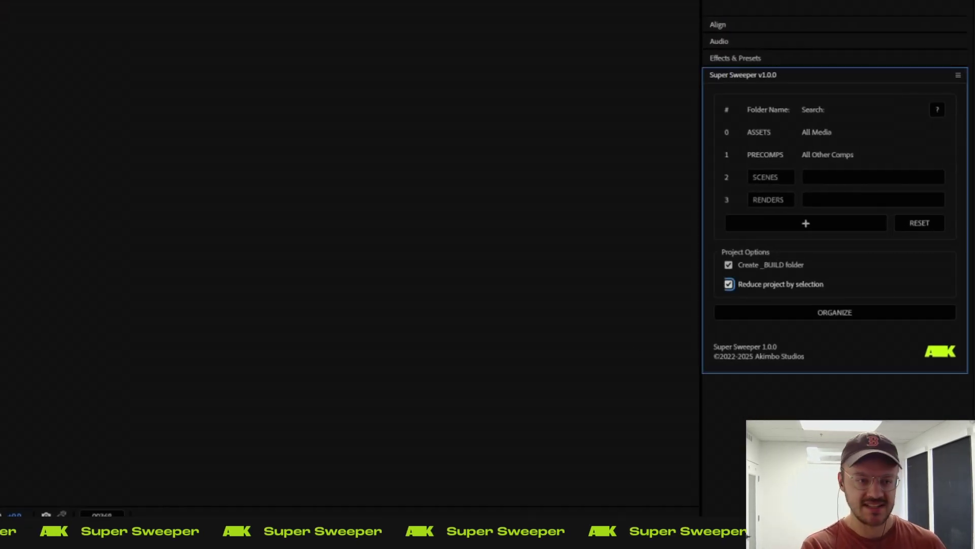
click(789, 310)
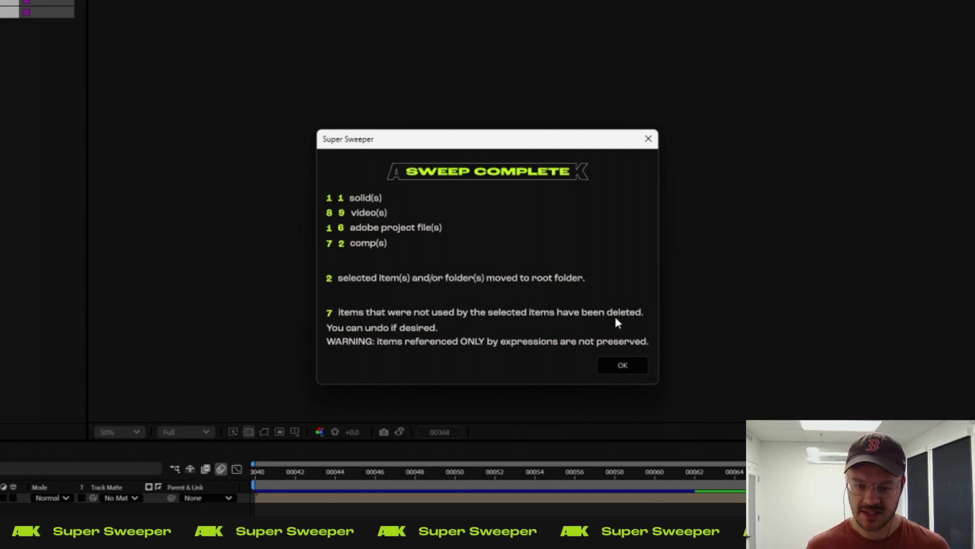
Step: Close the sweep summary, reselect _EDIT_HERE and Example Project_v01a, and undo with Ctrl+Z
click(623, 365)
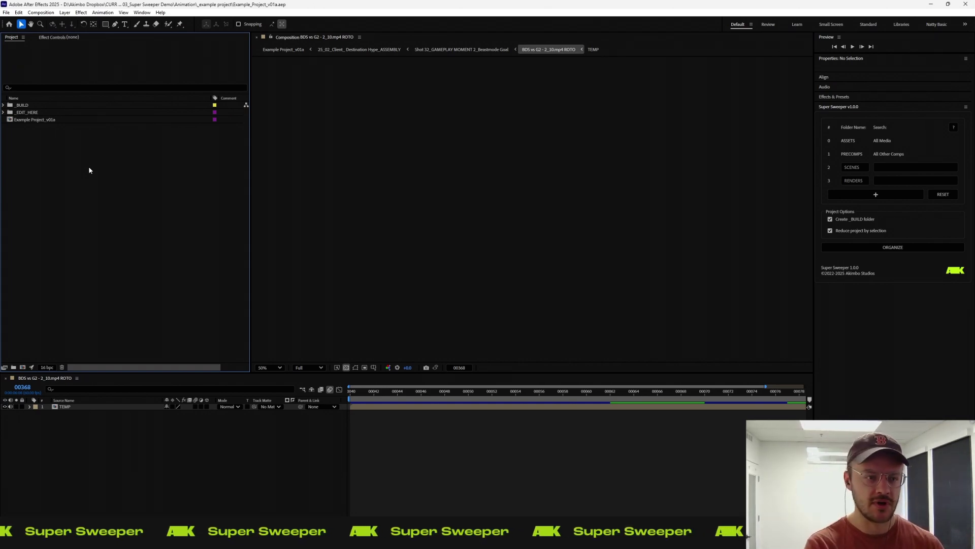
drag(61, 109, 45, 134)
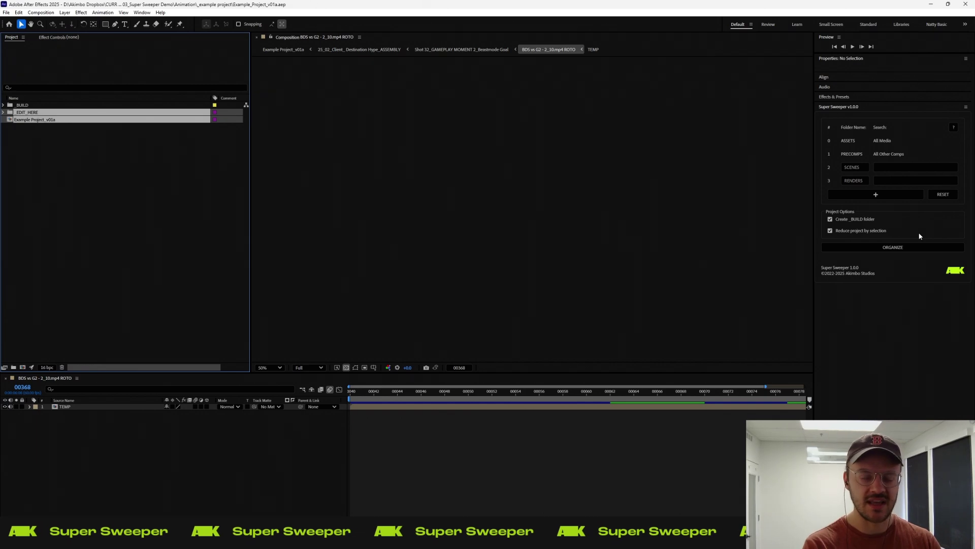
key(ctrl+z)
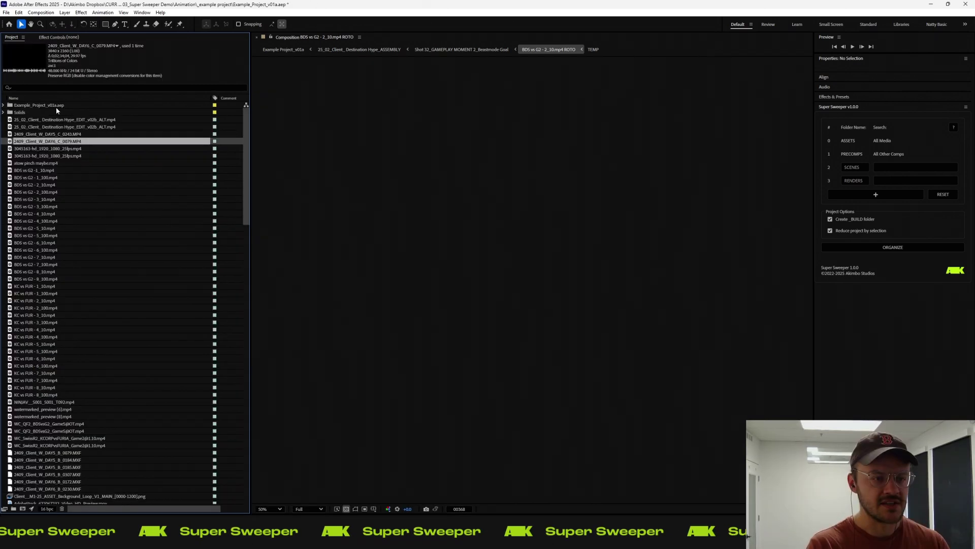
Step: Select _EDIT_HERE and Example Project_v01a, run ORGANIZE, and confirm the sweep summary
click(4, 105)
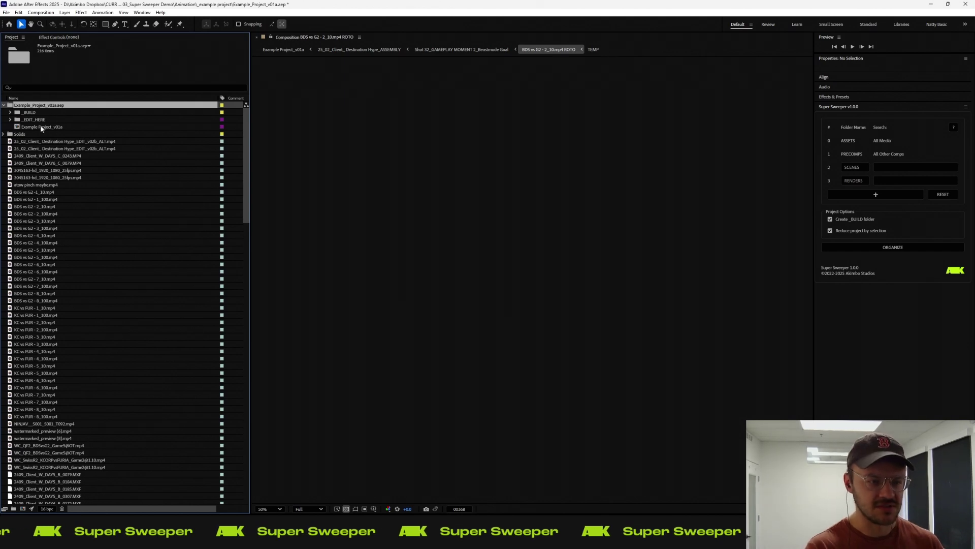
click(4, 105)
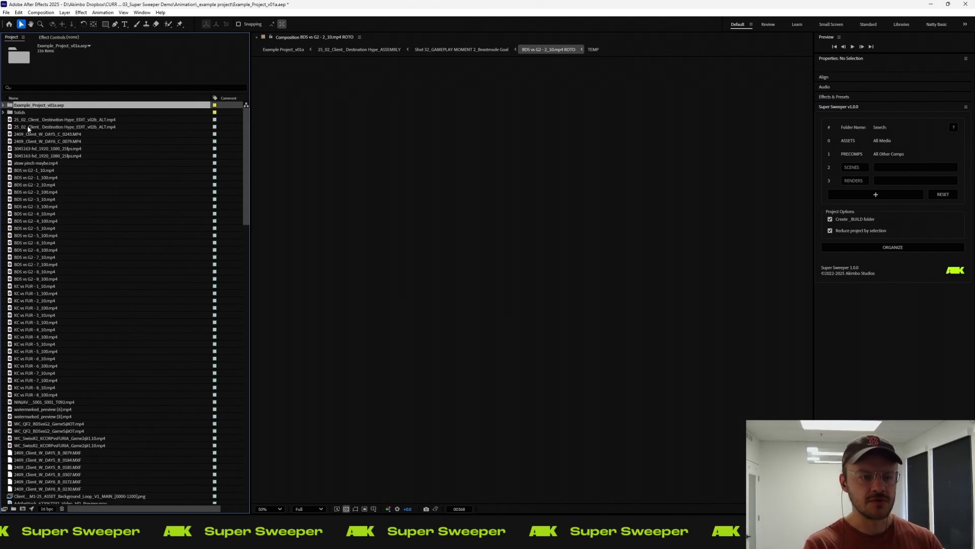
scroll(20, 203, down, 15)
click(26, 236)
shift+click(38, 243)
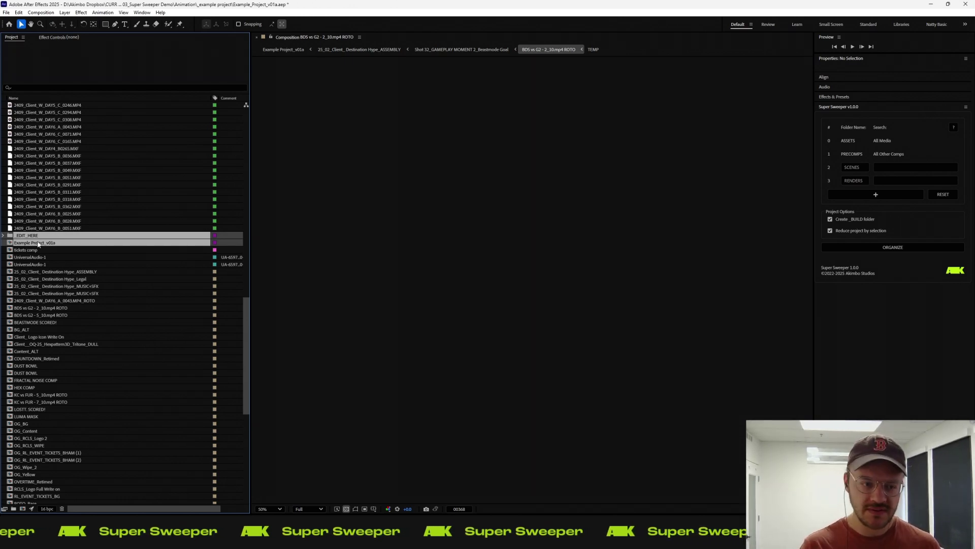
click(884, 247)
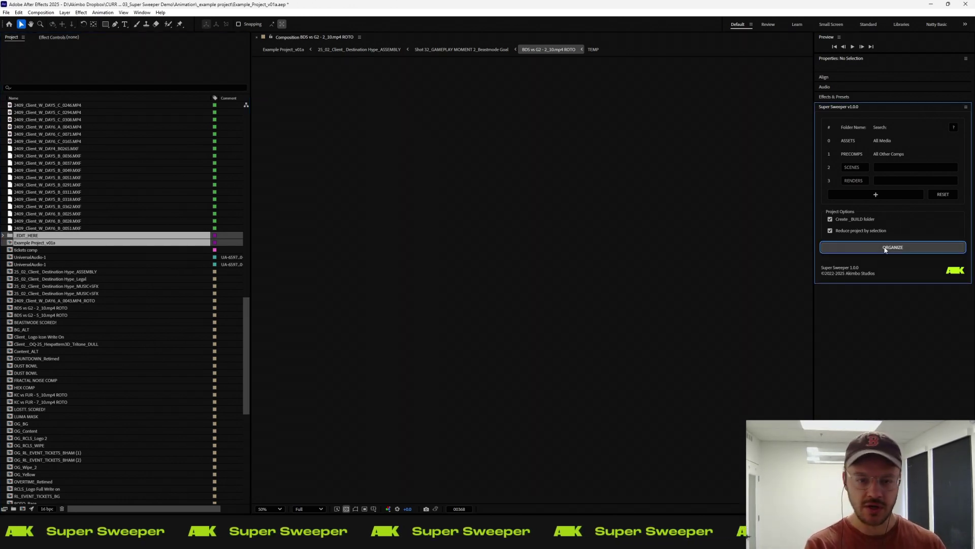
key(Return)
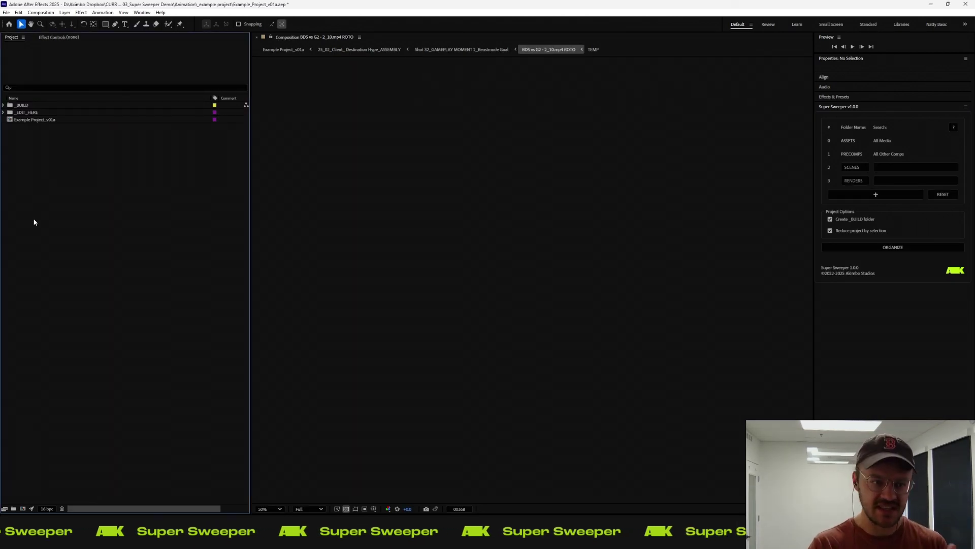
Step: Reselect the two items, expand and collapse _BUILD to inspect it, then clear the selection
drag(66, 158, 20, 113)
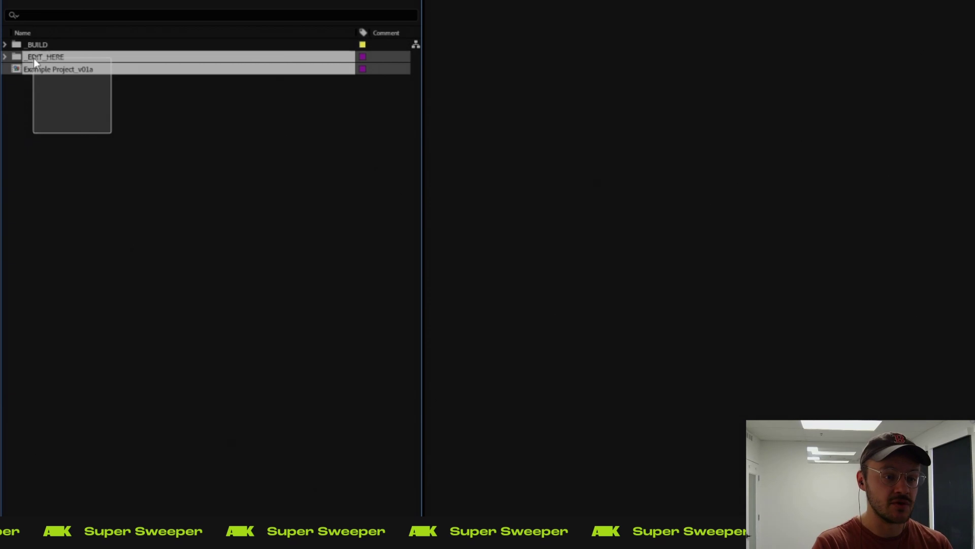
drag(34, 58, 33, 59)
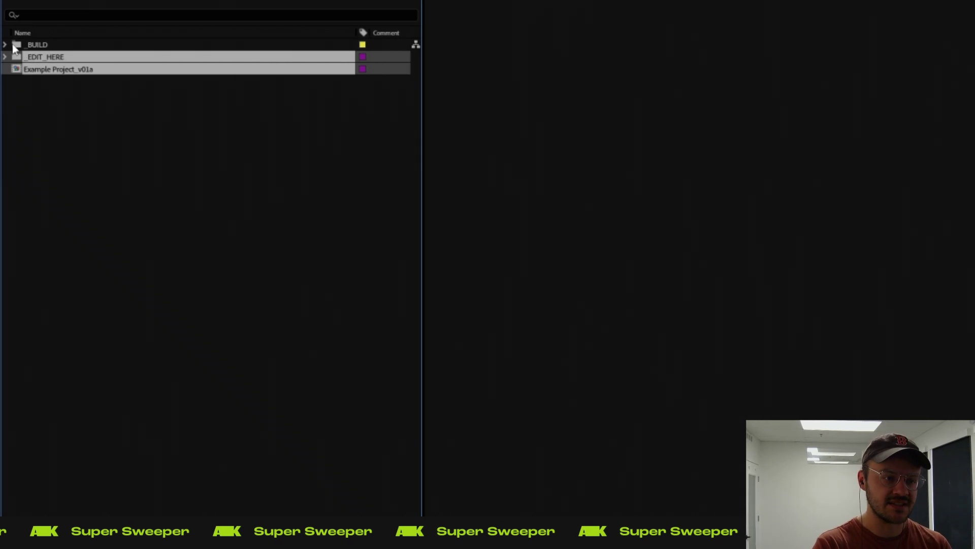
click(5, 45)
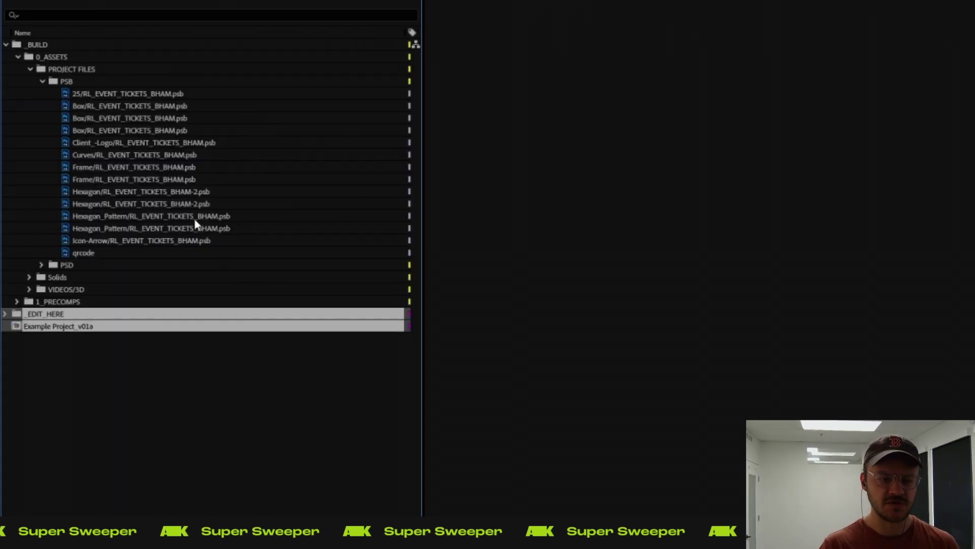
click(6, 45)
click(81, 137)
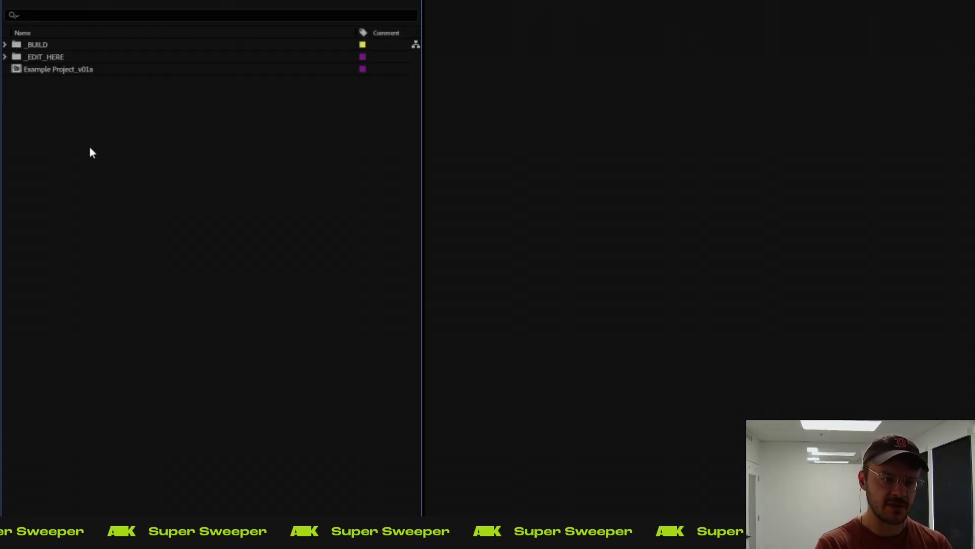
Step: Undo the Super Sweeper organize with Ctrl+Z
key(ctrl+z)
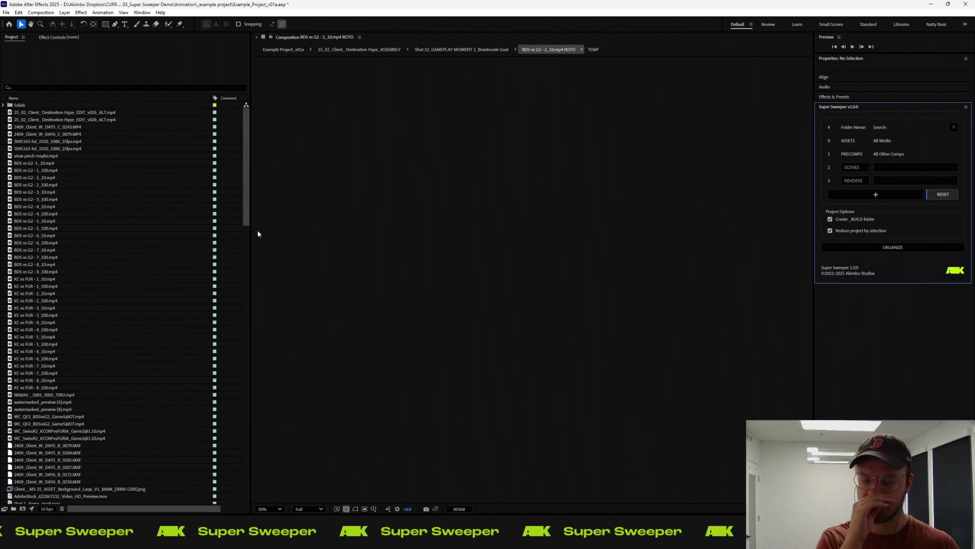
Step: Rename the SCENES folder rule to SHOTS and select the Shot 1 through Shot 25 comps
double_click(853, 168)
text(S)
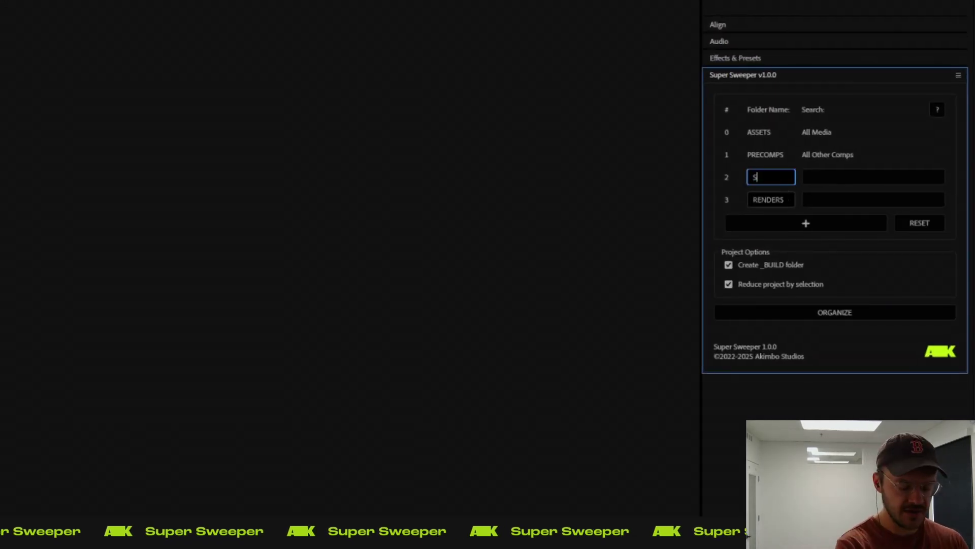
text(HOTS)
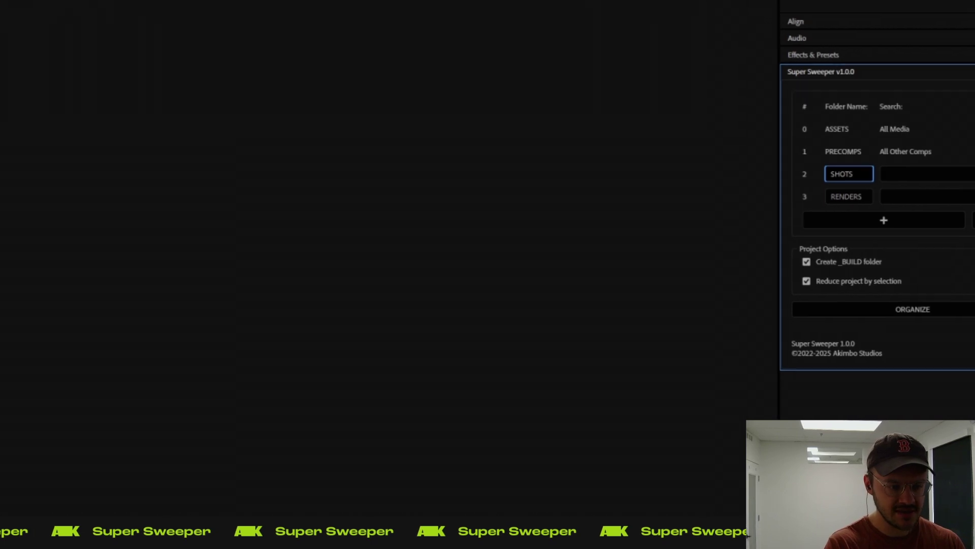
click(30, 218)
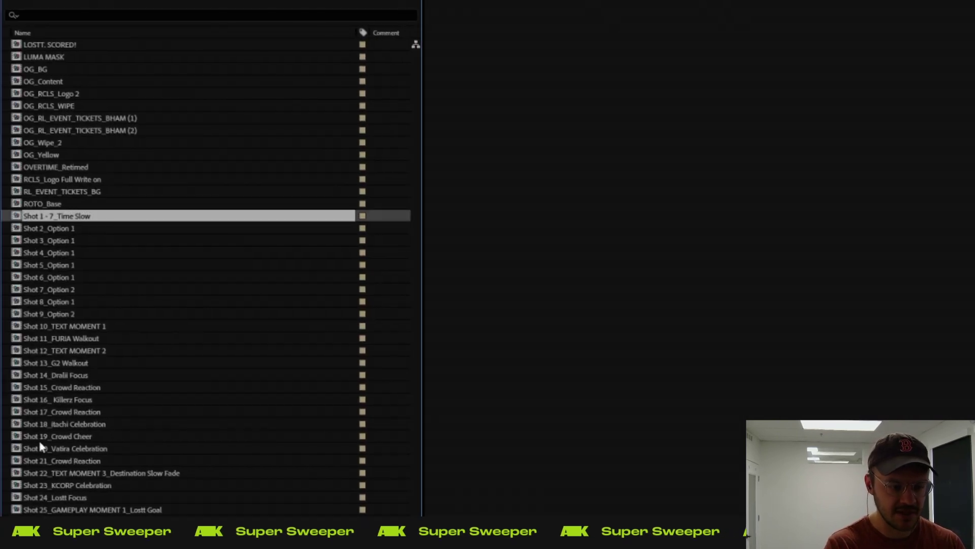
shift+click(51, 510)
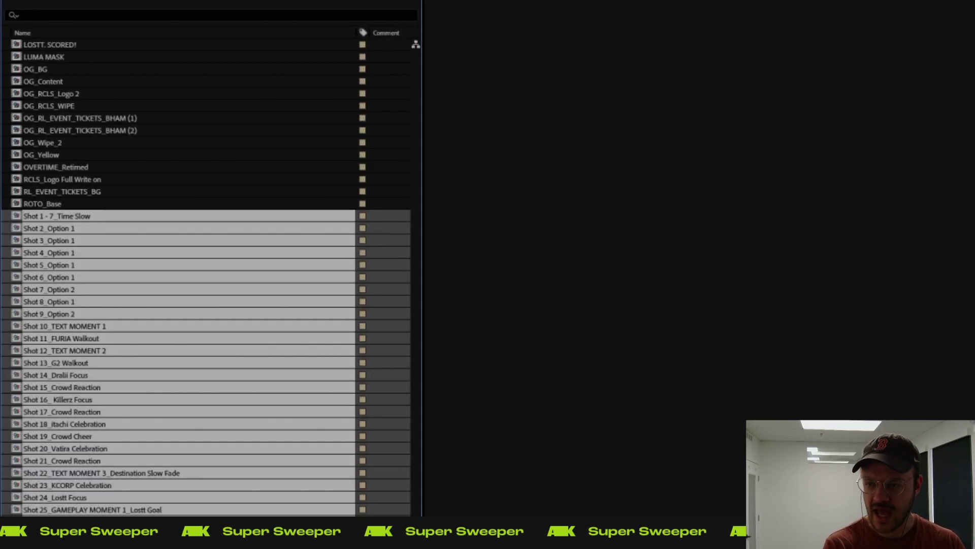
Step: Rename the RENDERS folder rule to ASSEMBLY with search term 'ASSEMBLY'
double_click(777, 200)
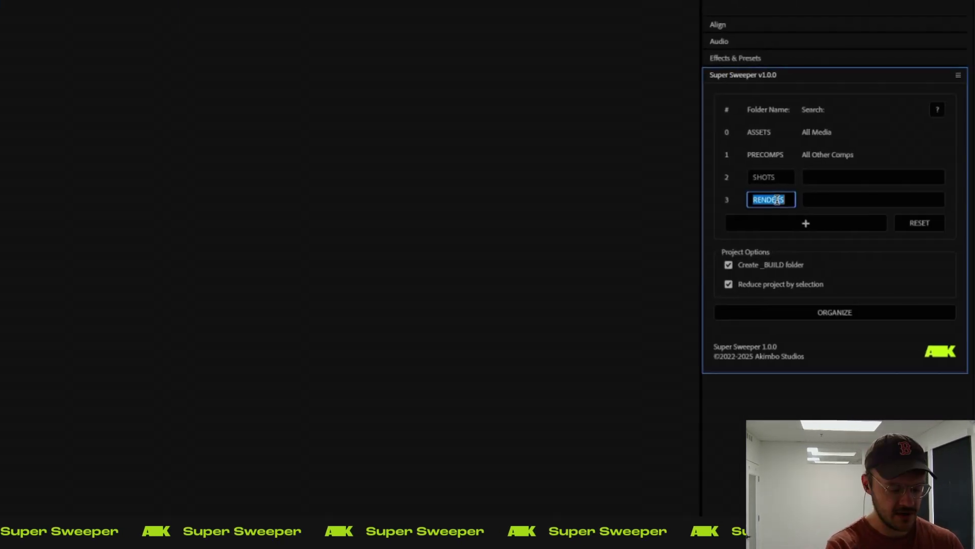
text(ASSEMBLY)
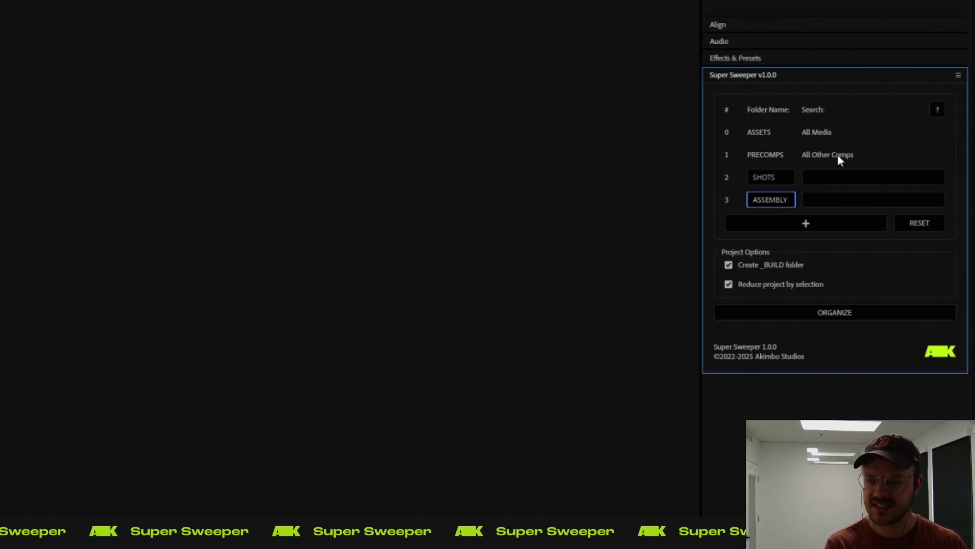
click(834, 198)
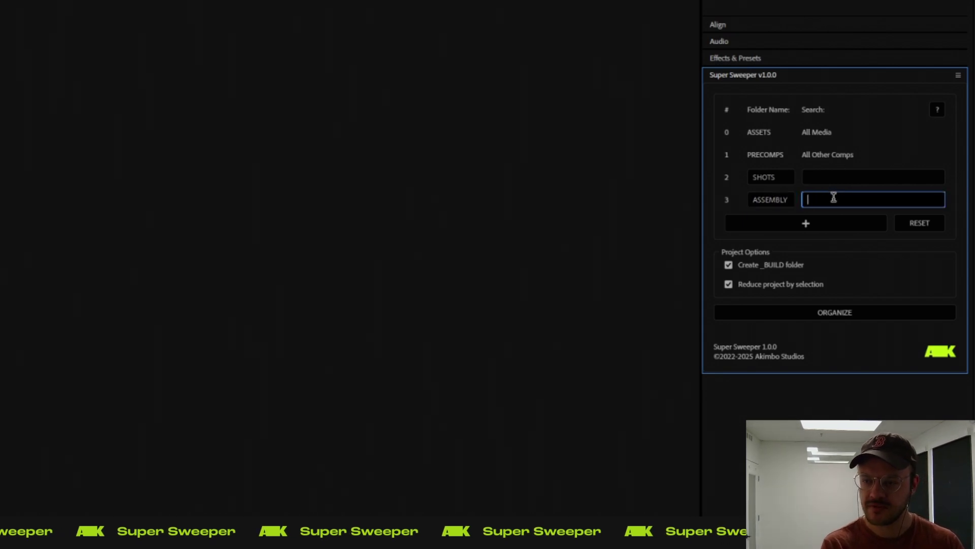
text(ASSEMBLY)
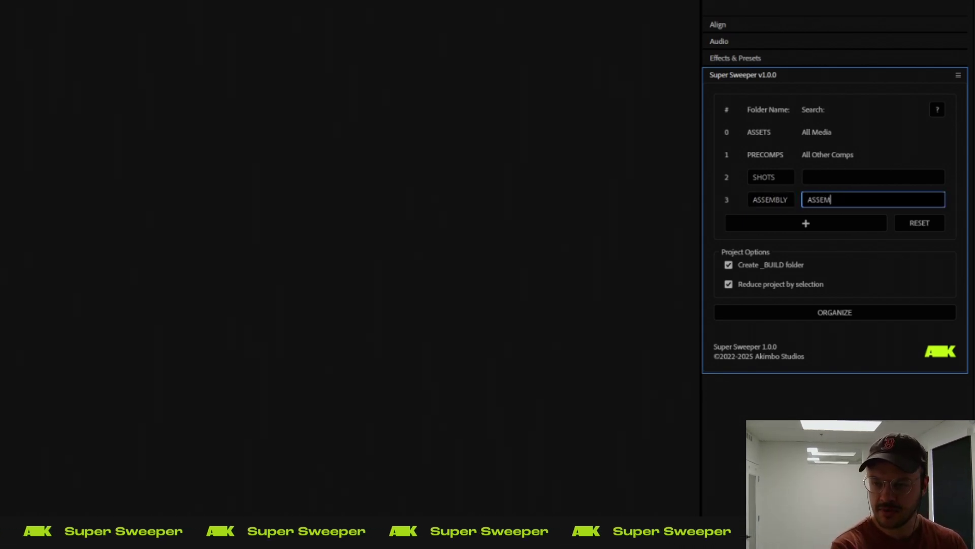
double_click(849, 200)
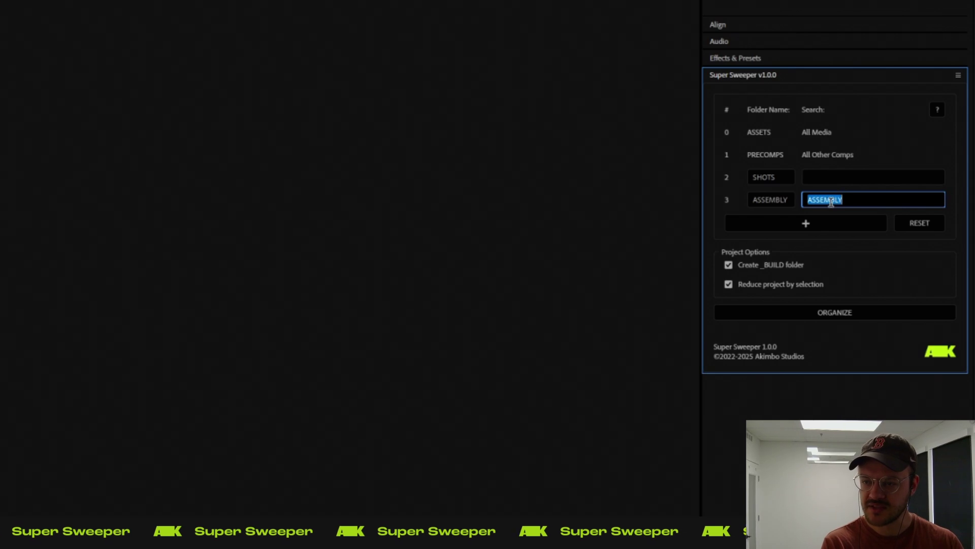
click(829, 188)
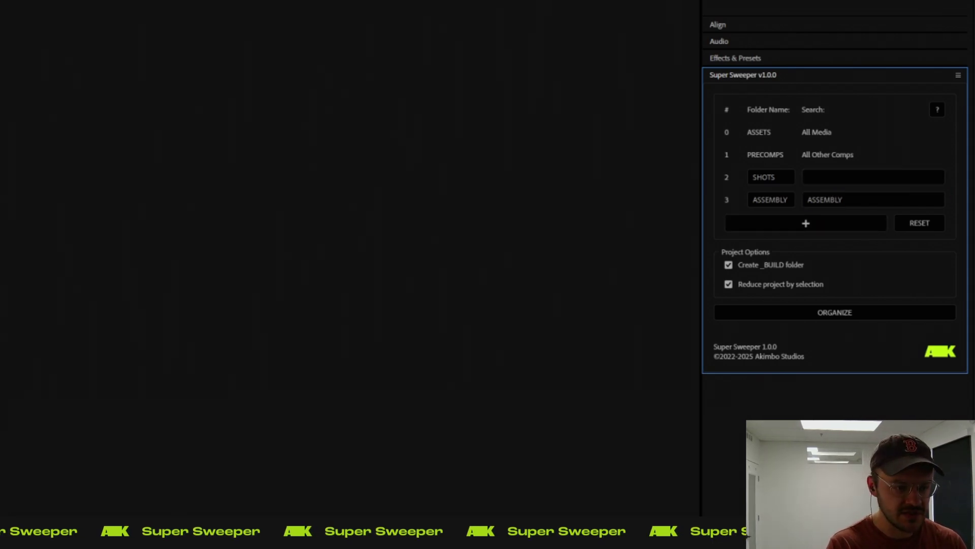
Step: Set SHOTS to search 'Shot' and add a new IMAGES folder rule searching 'OG'
click(819, 176)
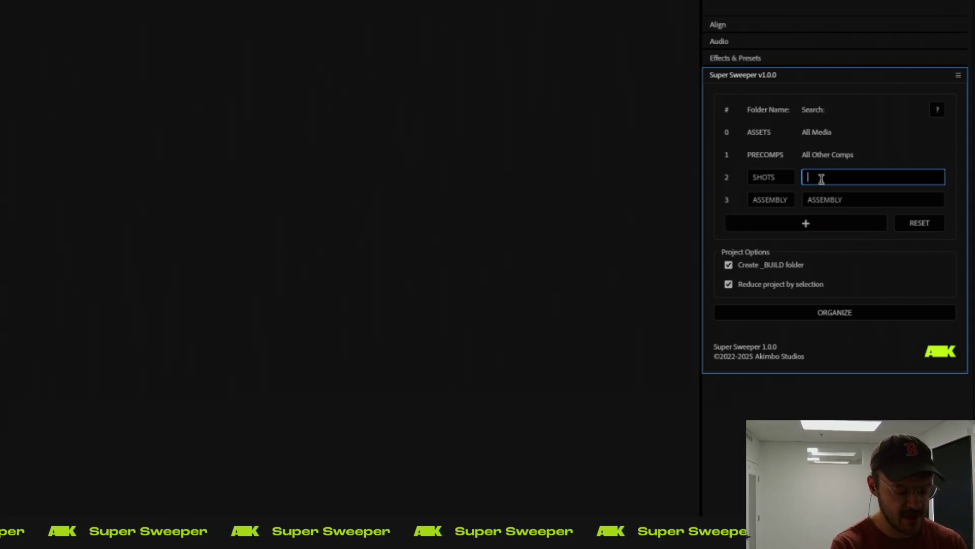
text(SHot)
click(814, 223)
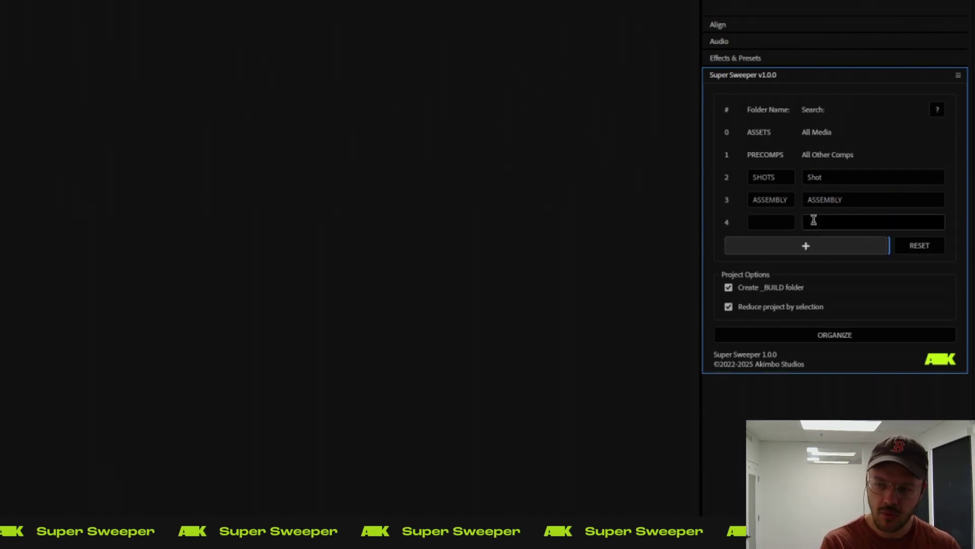
click(766, 217)
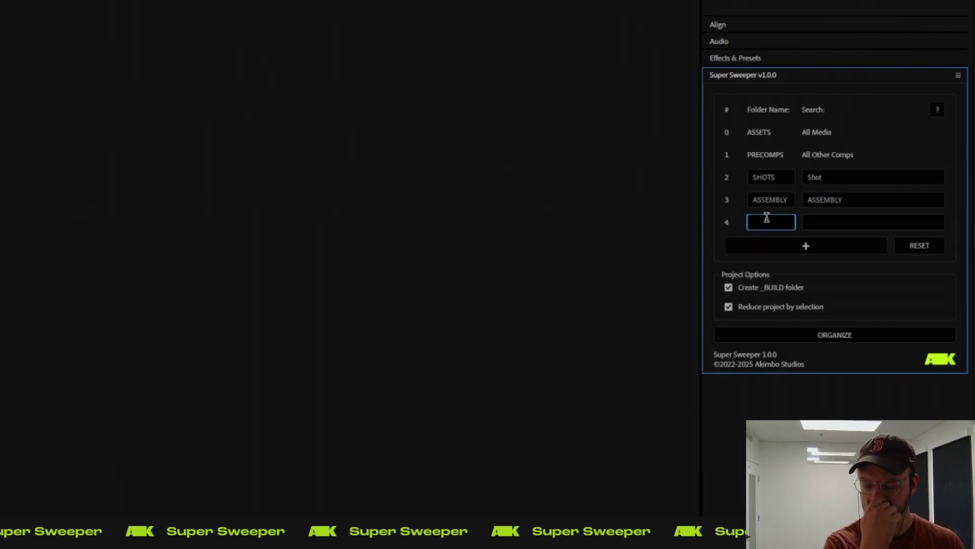
text(IMAGES)
click(810, 223)
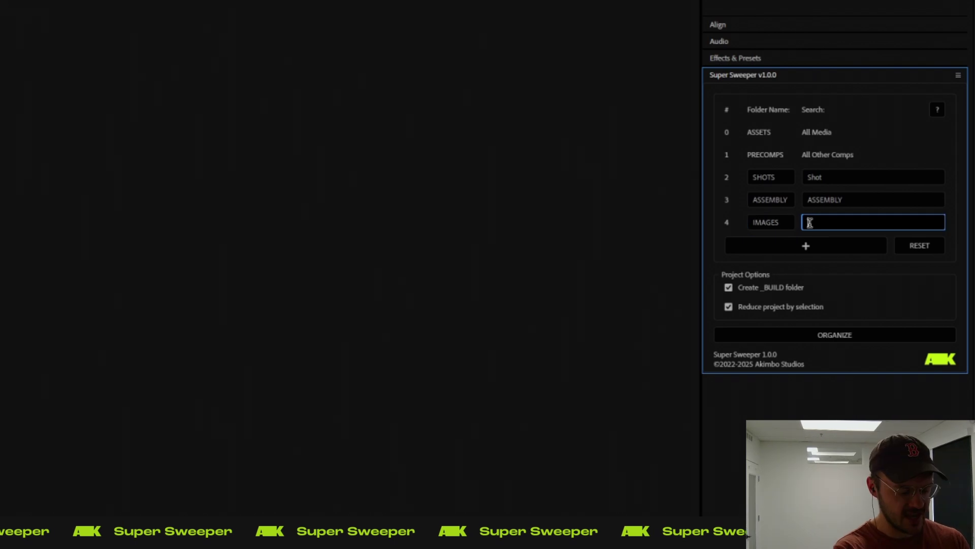
text(OG)
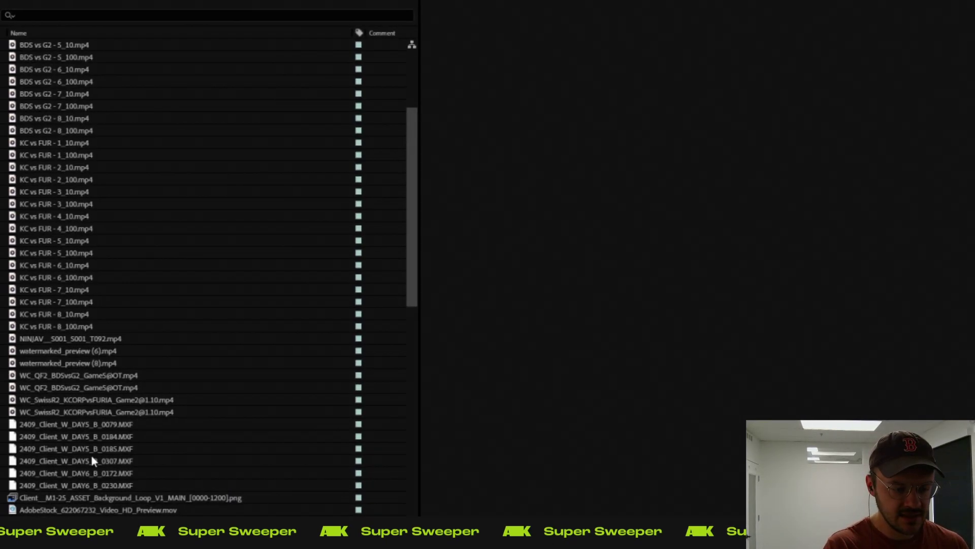
Step: Select _EDIT_HERE and Example Project_v01a and run ORGANIZE with the custom folder rules
scroll(91, 461, down, 15)
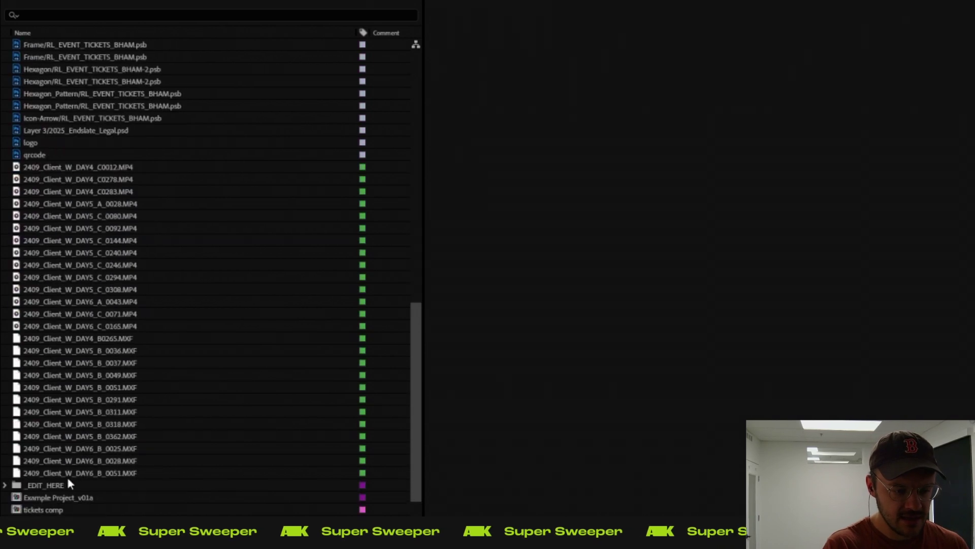
click(64, 486)
shift+click(64, 498)
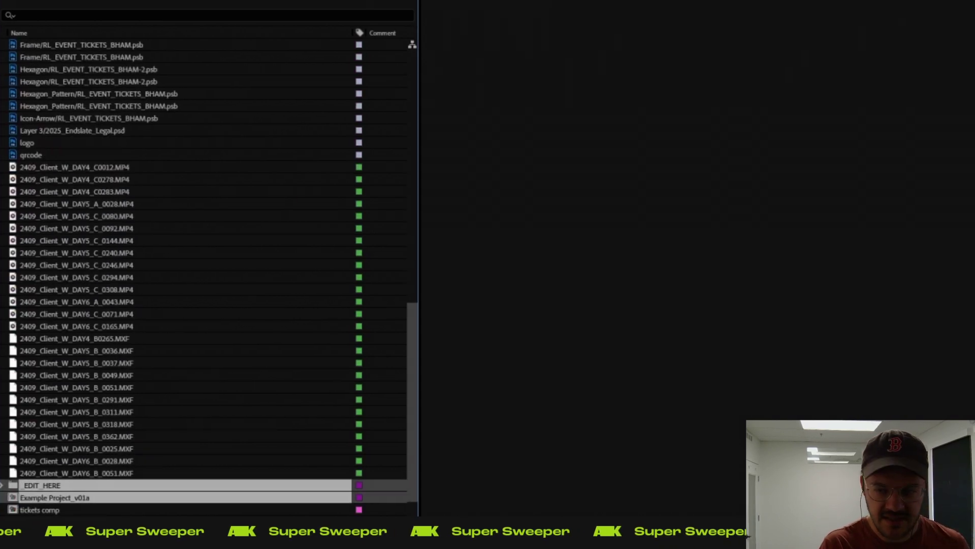
click(894, 333)
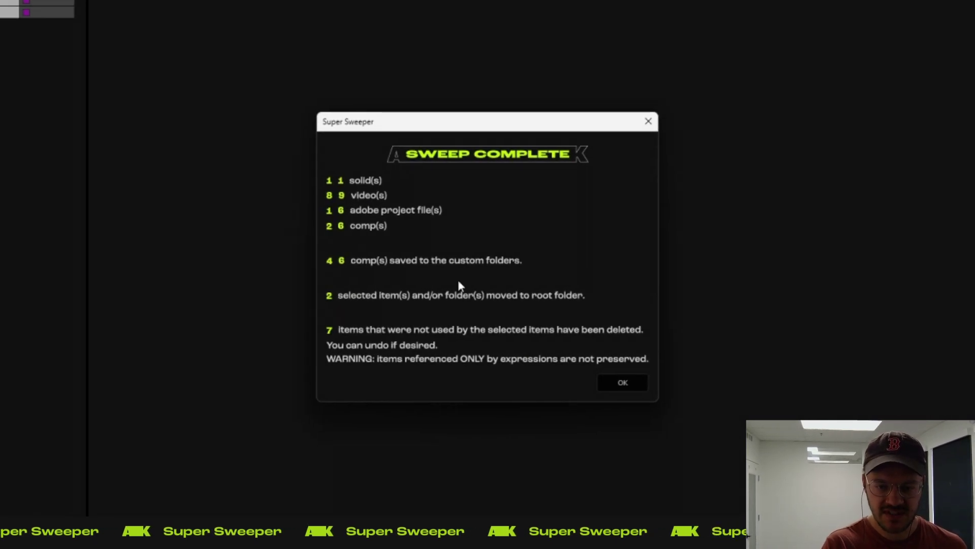
Step: Dismiss the Sweep Complete summary and expand _BUILD, 2_SHOTS, 3_ASSEMBLY and 4_IMAGES to show the Shot comps, ASSEMBLY comp and OG images
click(626, 381)
click(5, 45)
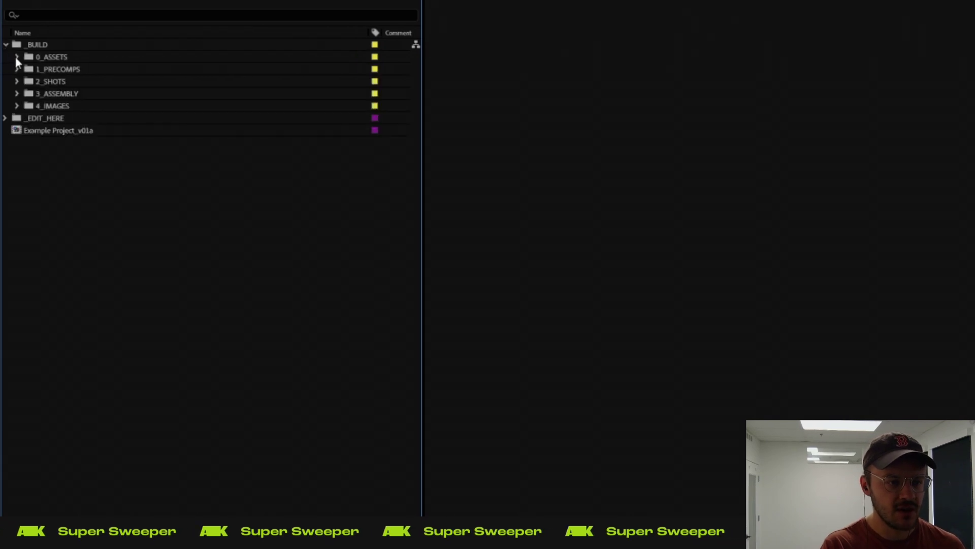
click(17, 81)
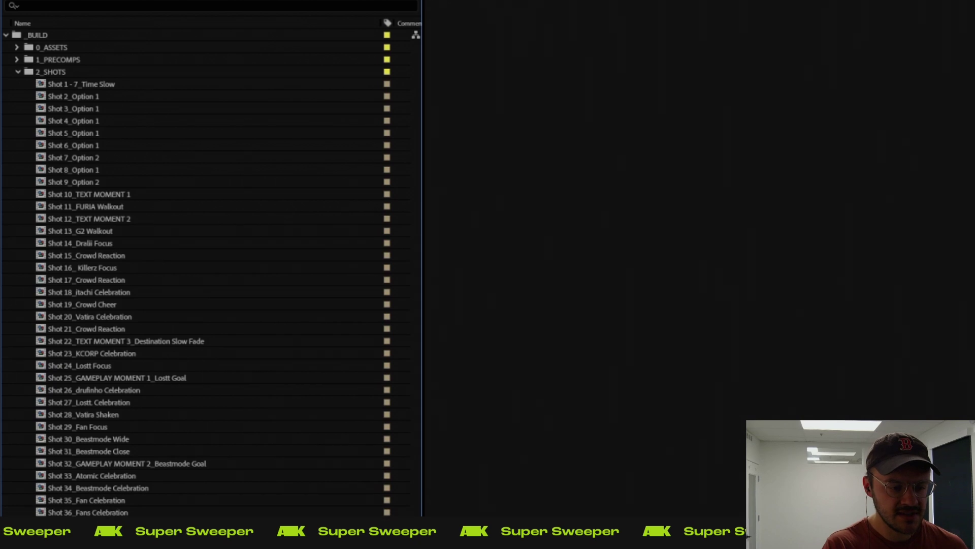
click(18, 333)
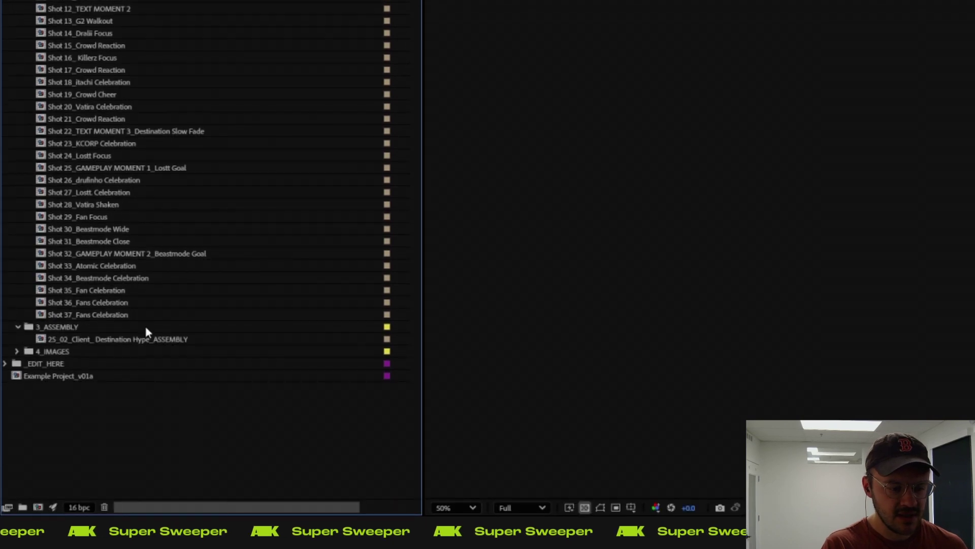
click(16, 351)
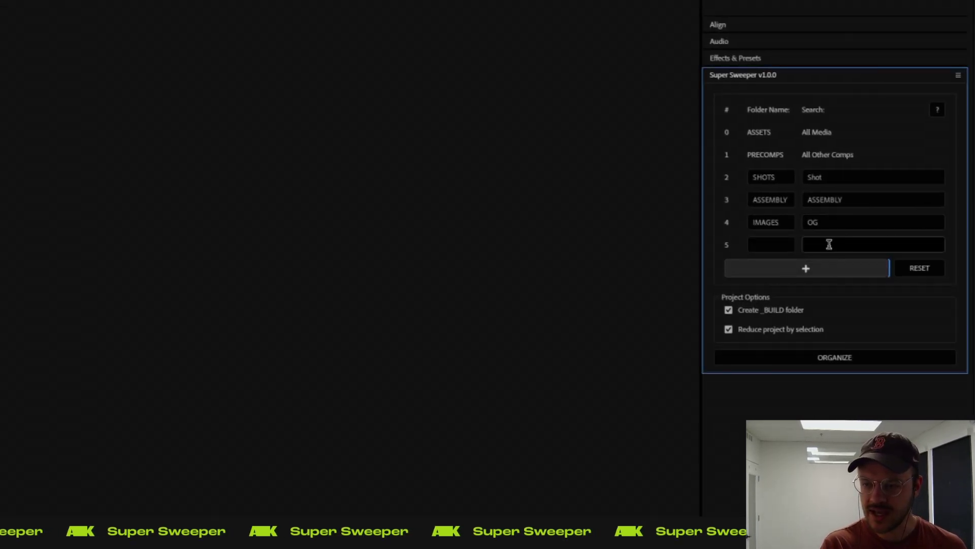
Step: Add four more folder rows, then reset Super Sweeper to default ASSETS, PRECOMPS, SCENES and RENDERS folders
click(805, 267)
click(803, 290)
click(800, 313)
click(803, 337)
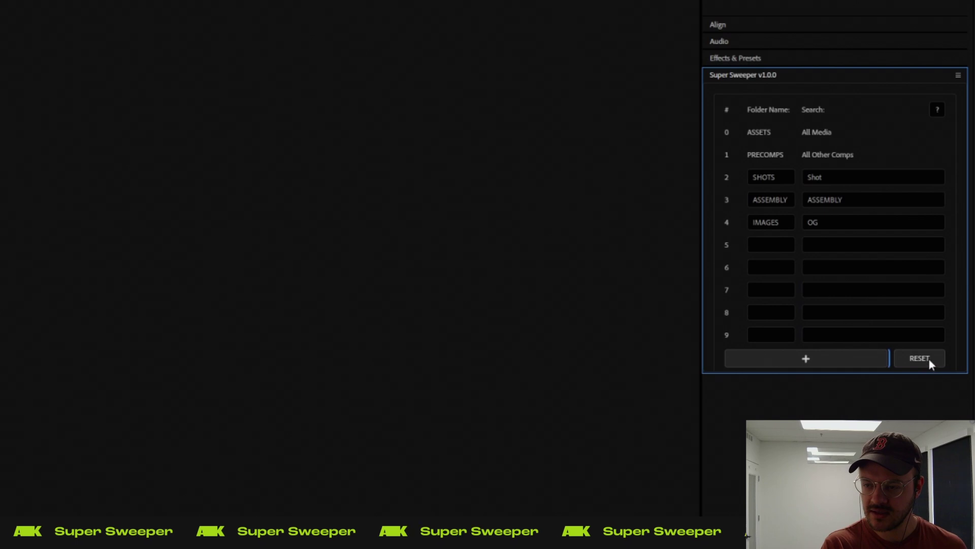
click(928, 358)
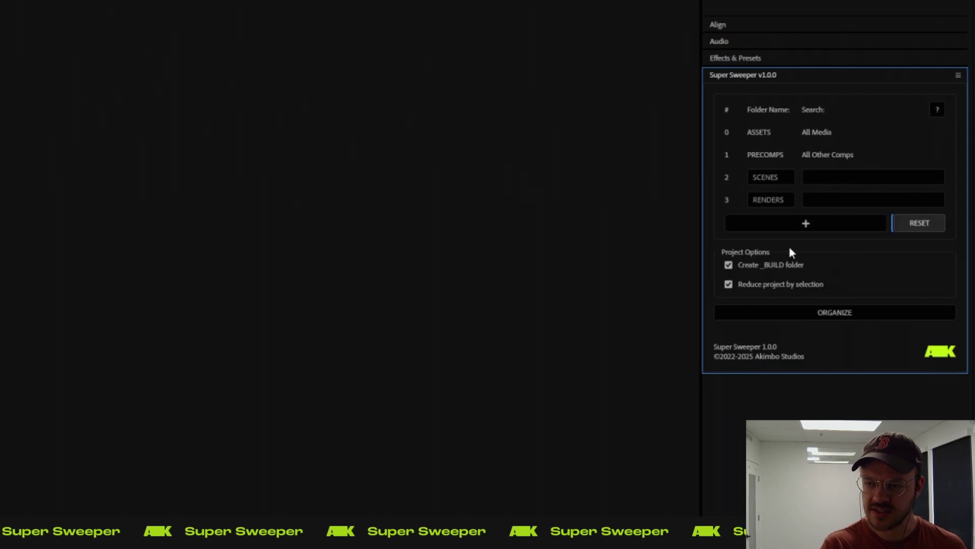